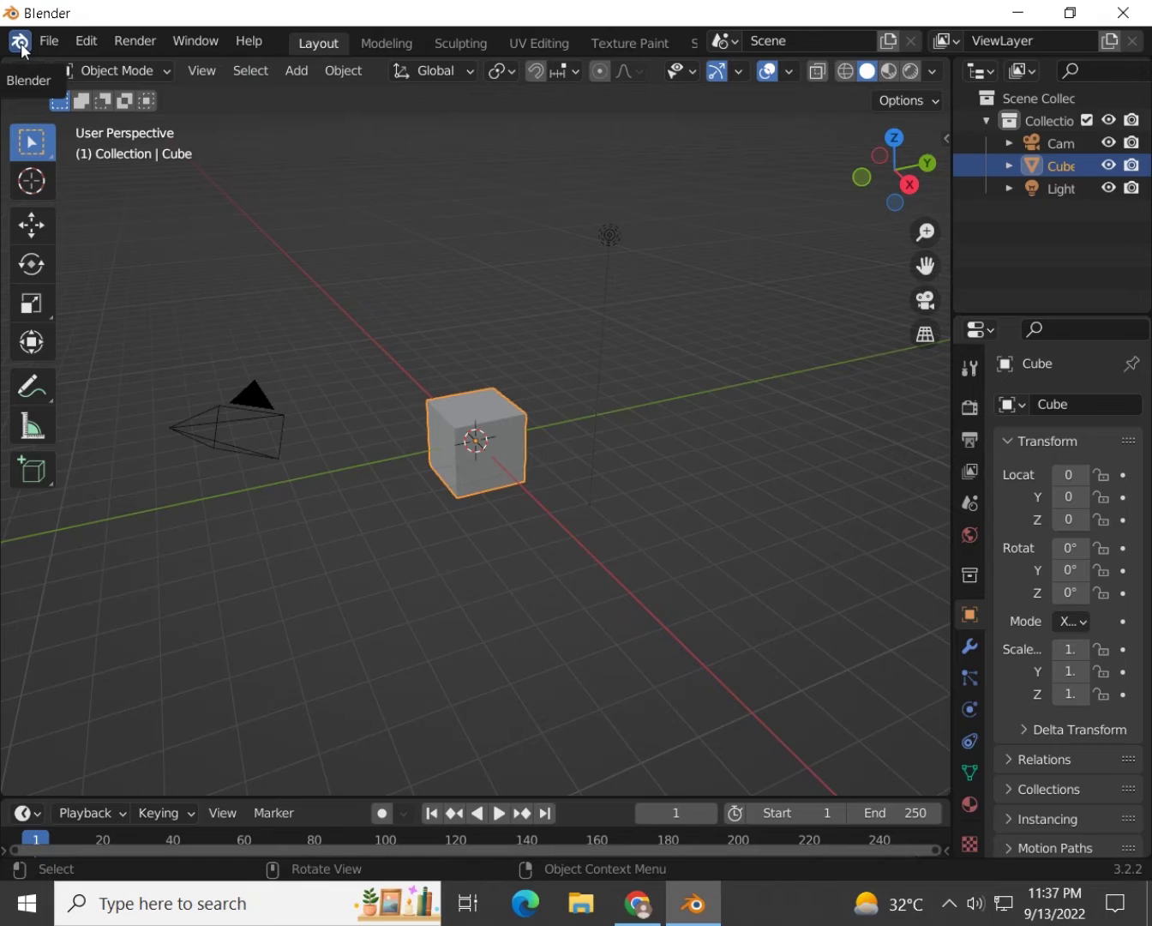
# Bring up the splash screen to view its new-file and recent-file options, and close it.
pyautogui.click(20, 42)
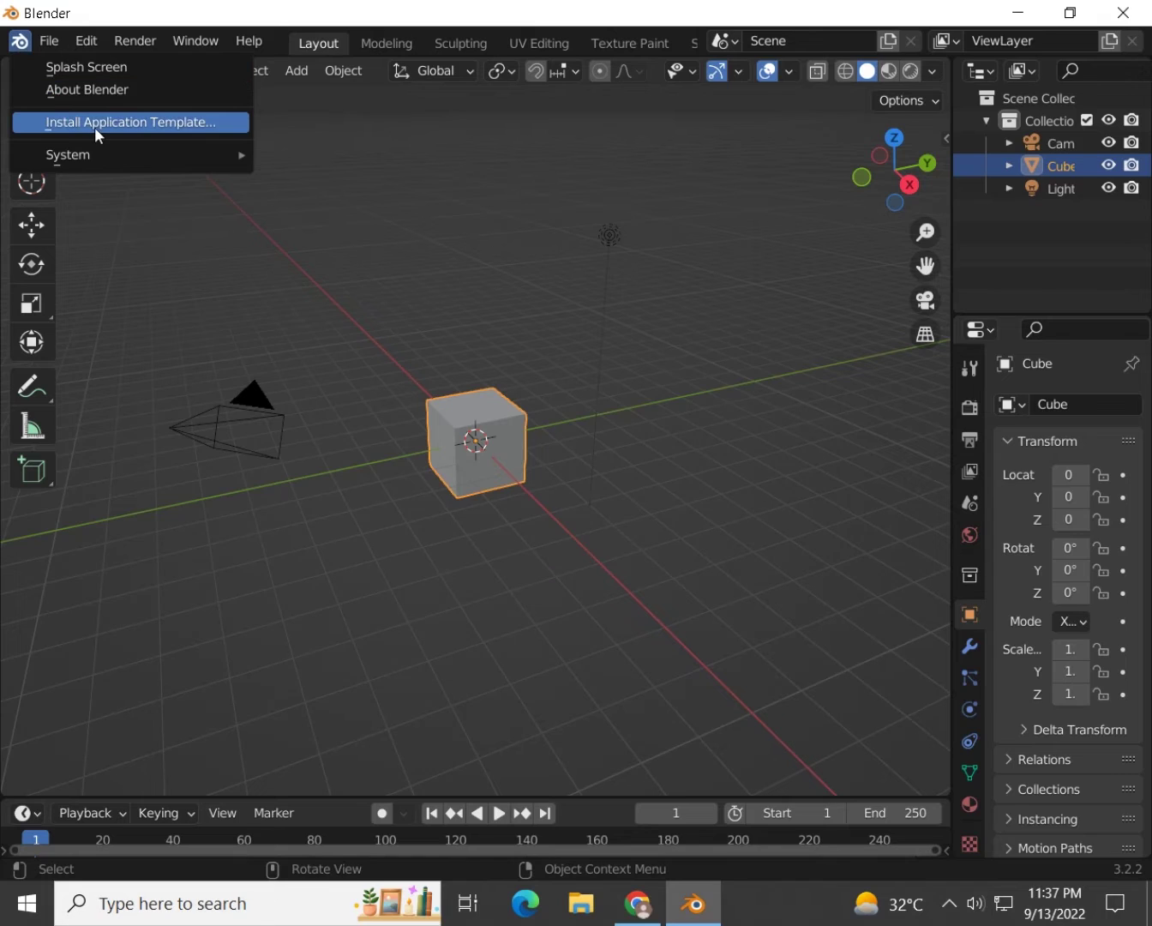
pyautogui.moveTo(151, 154)
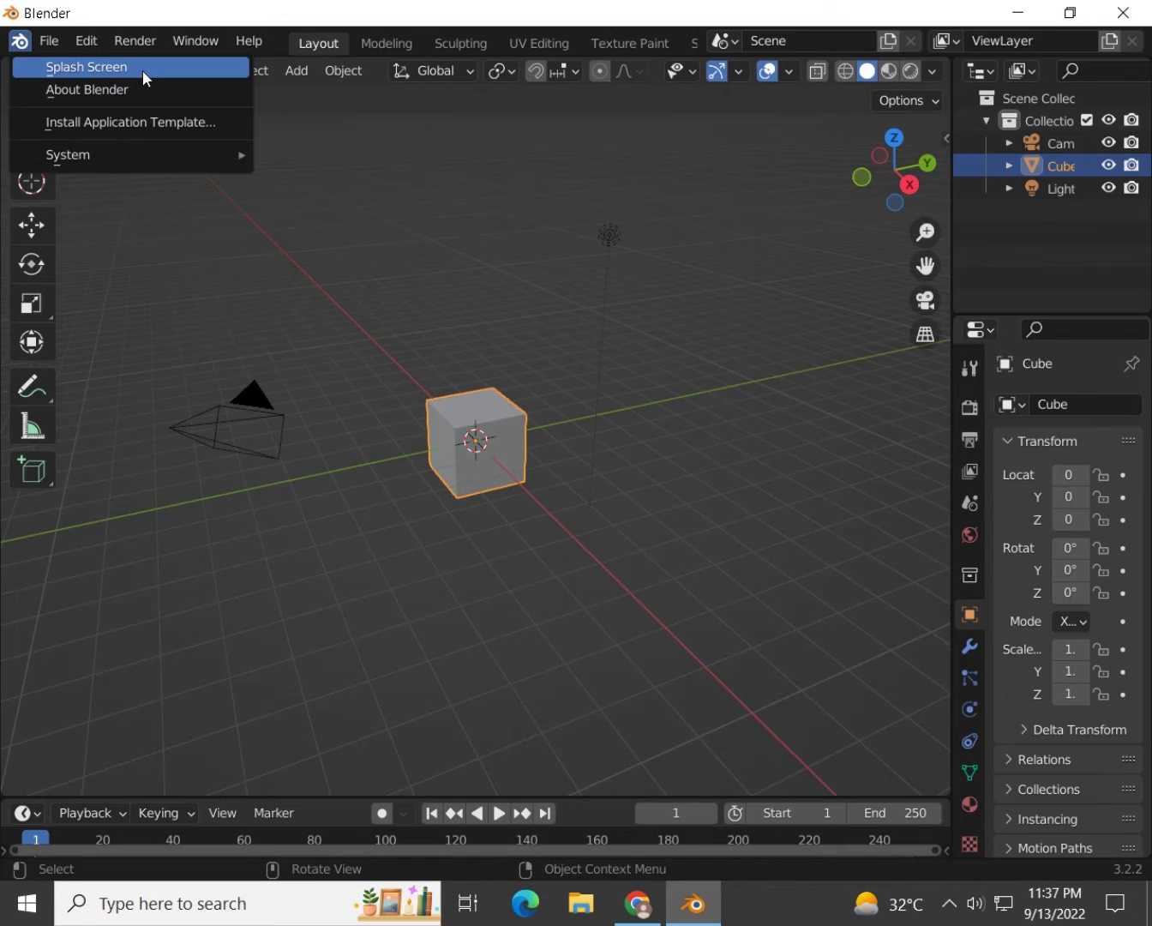
pyautogui.click(63, 70)
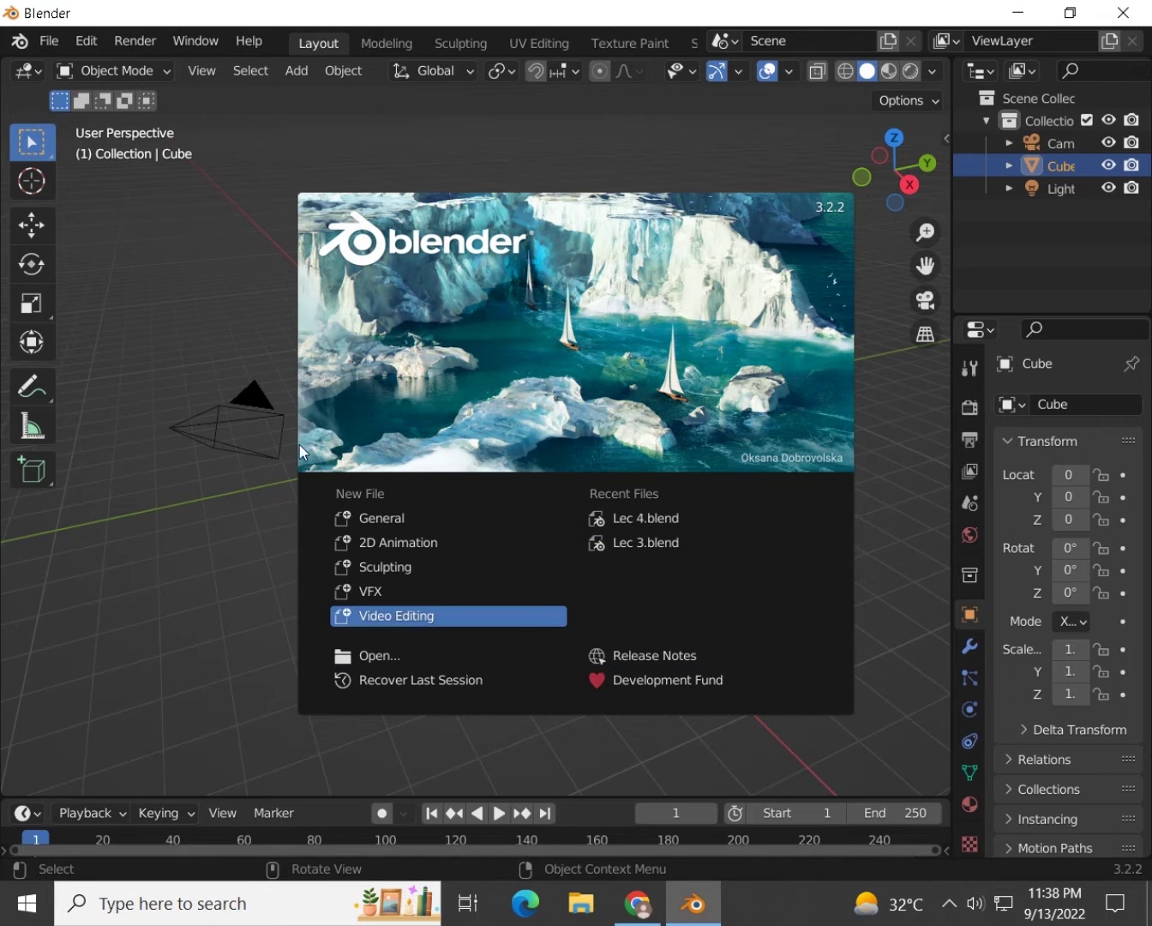
pyautogui.click(98, 191)
# Display the About Blender information window to view the version details and links, and dismiss it.
pyautogui.click(18, 41)
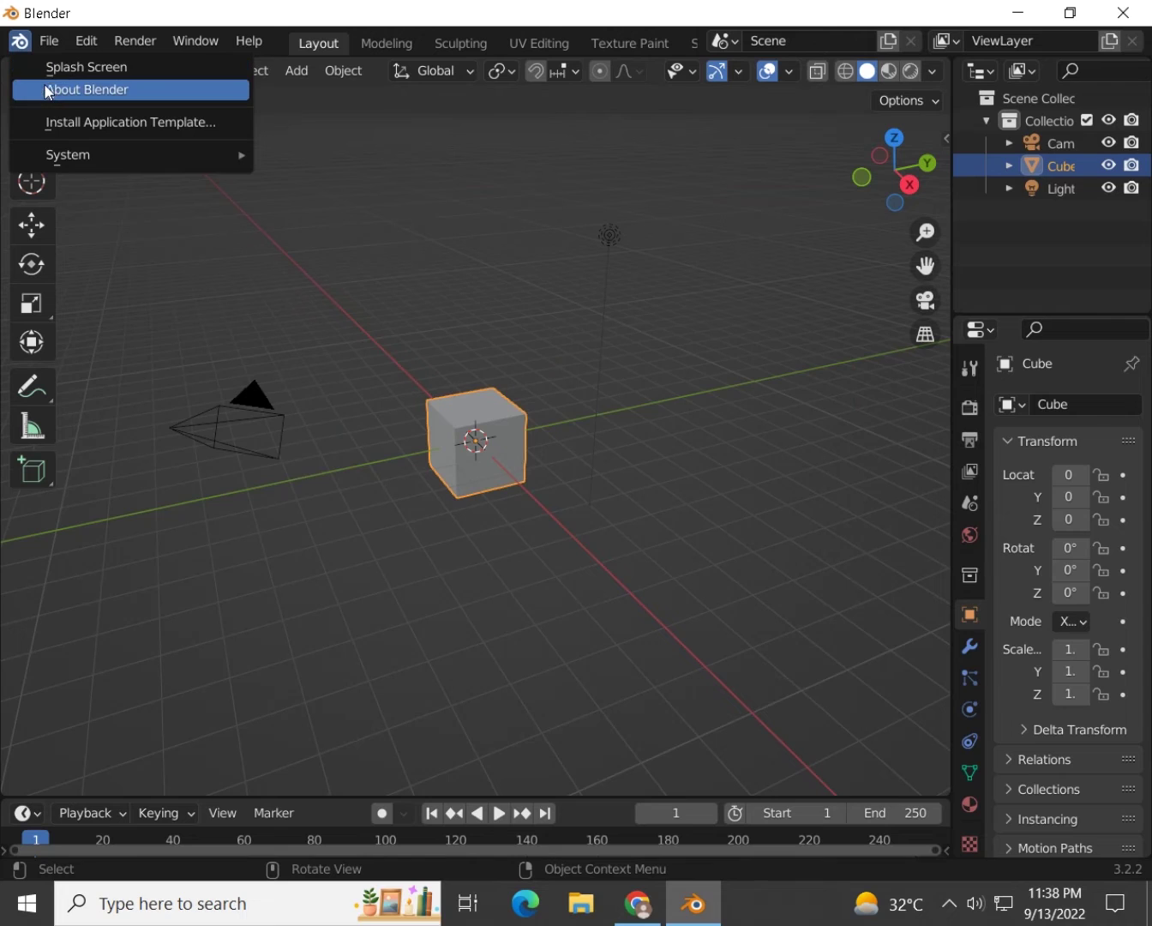
pyautogui.click(123, 92)
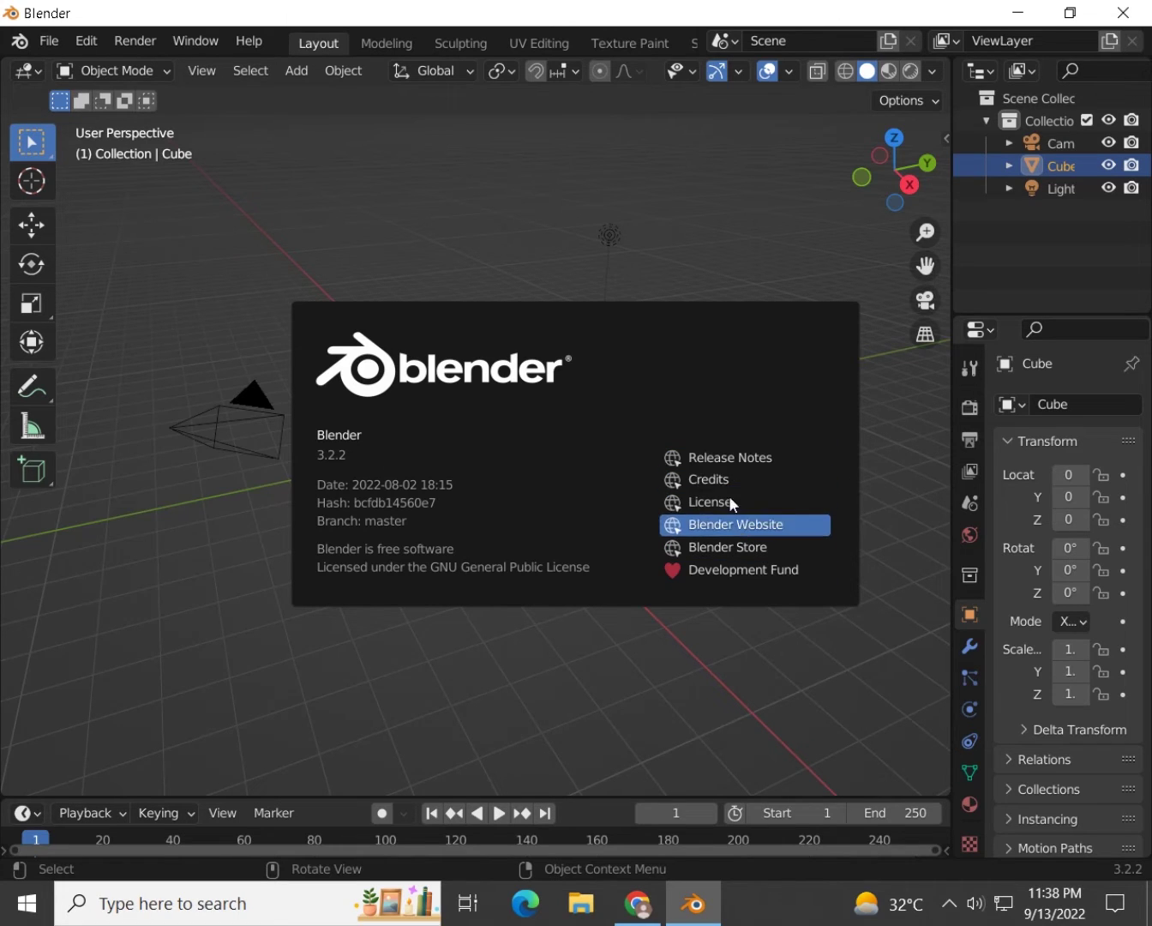
pyautogui.click(167, 245)
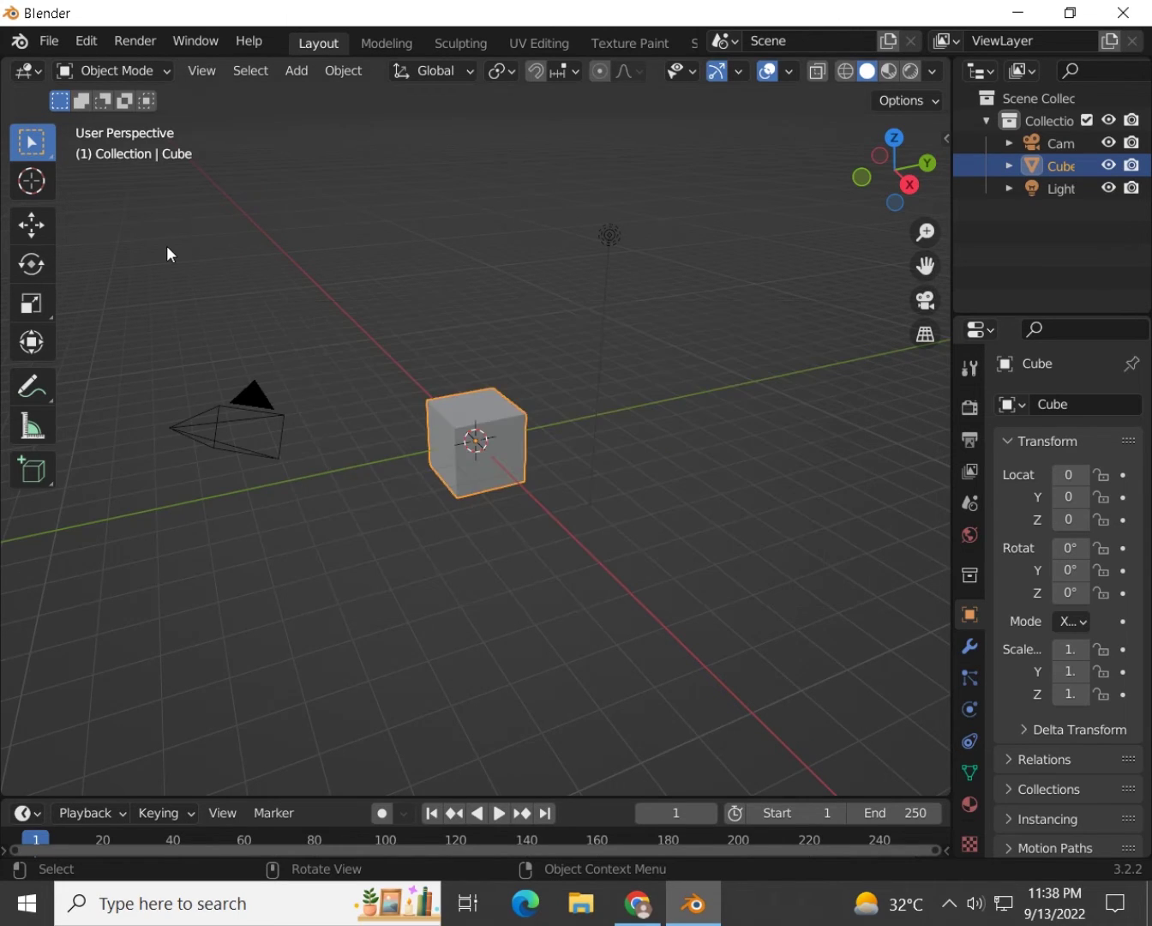
# Open Lec 4.blend from the Blender Files folder, discarding the changes to the untitled file.
pyautogui.click(52, 45)
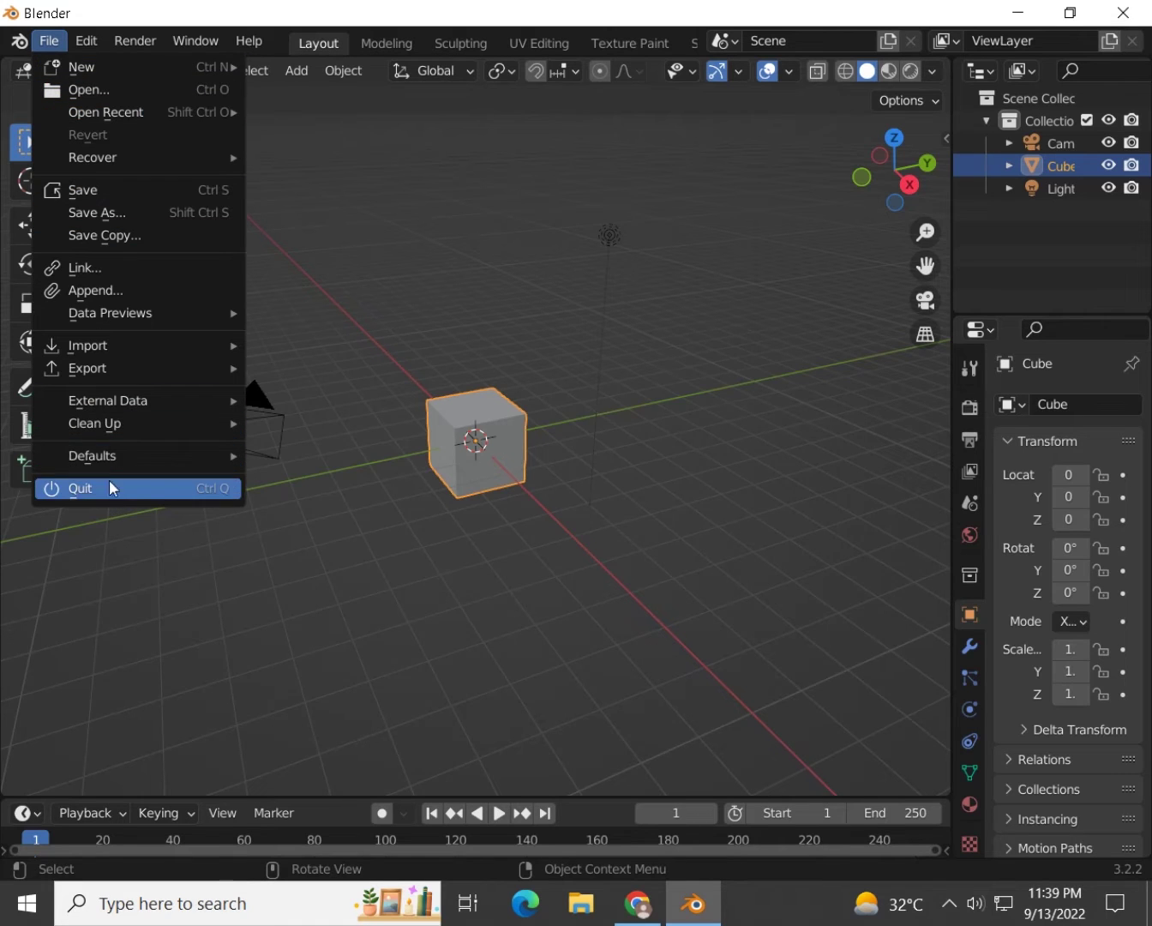
pyautogui.moveTo(87, 41)
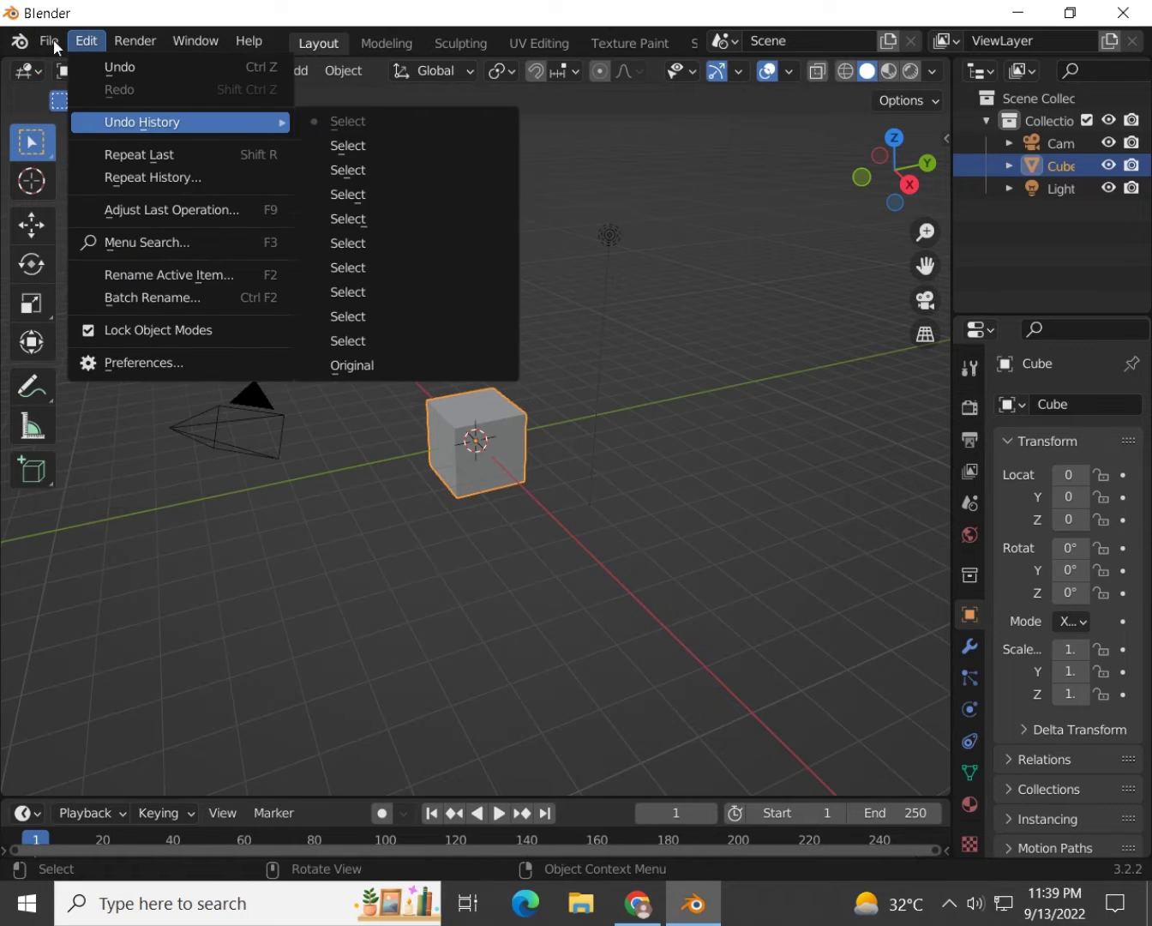
pyautogui.moveTo(49, 40)
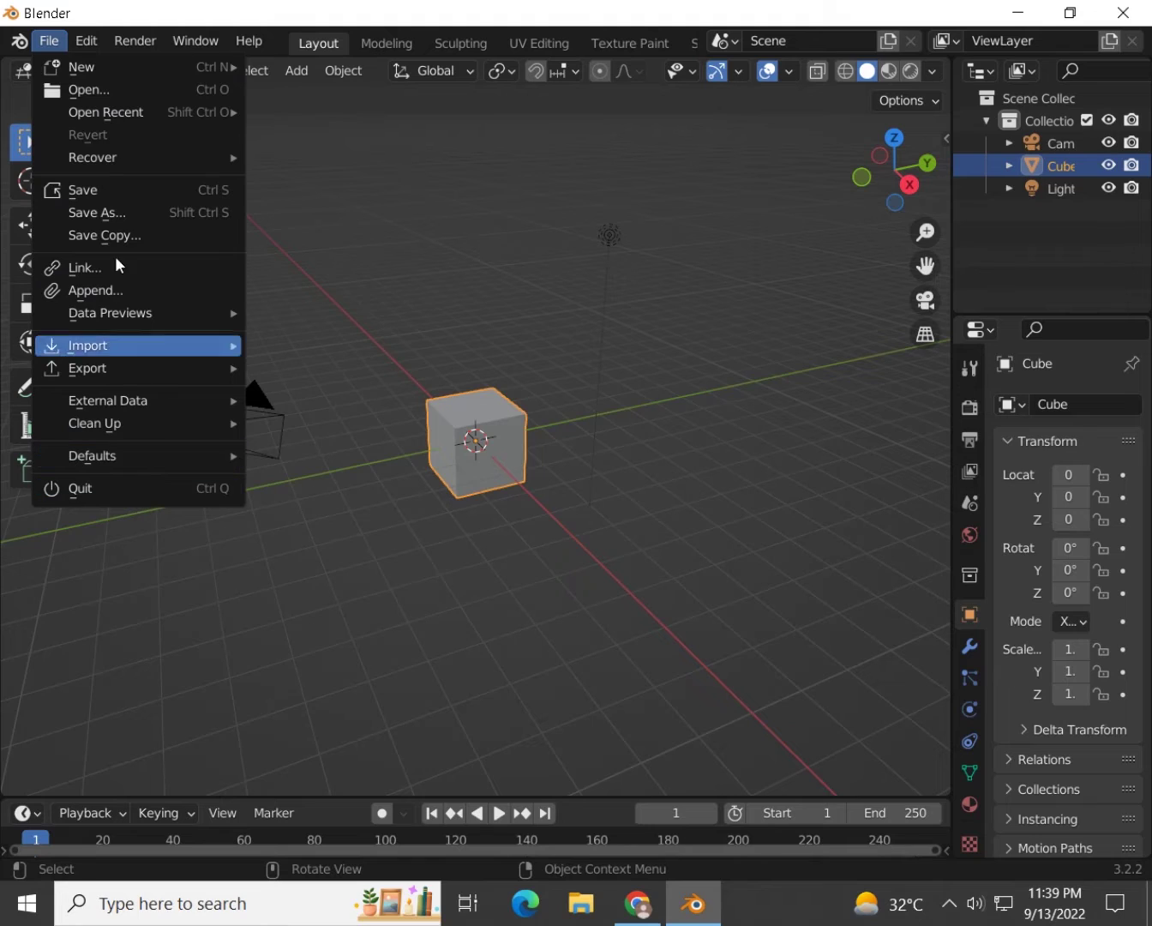
pyautogui.moveTo(72, 74)
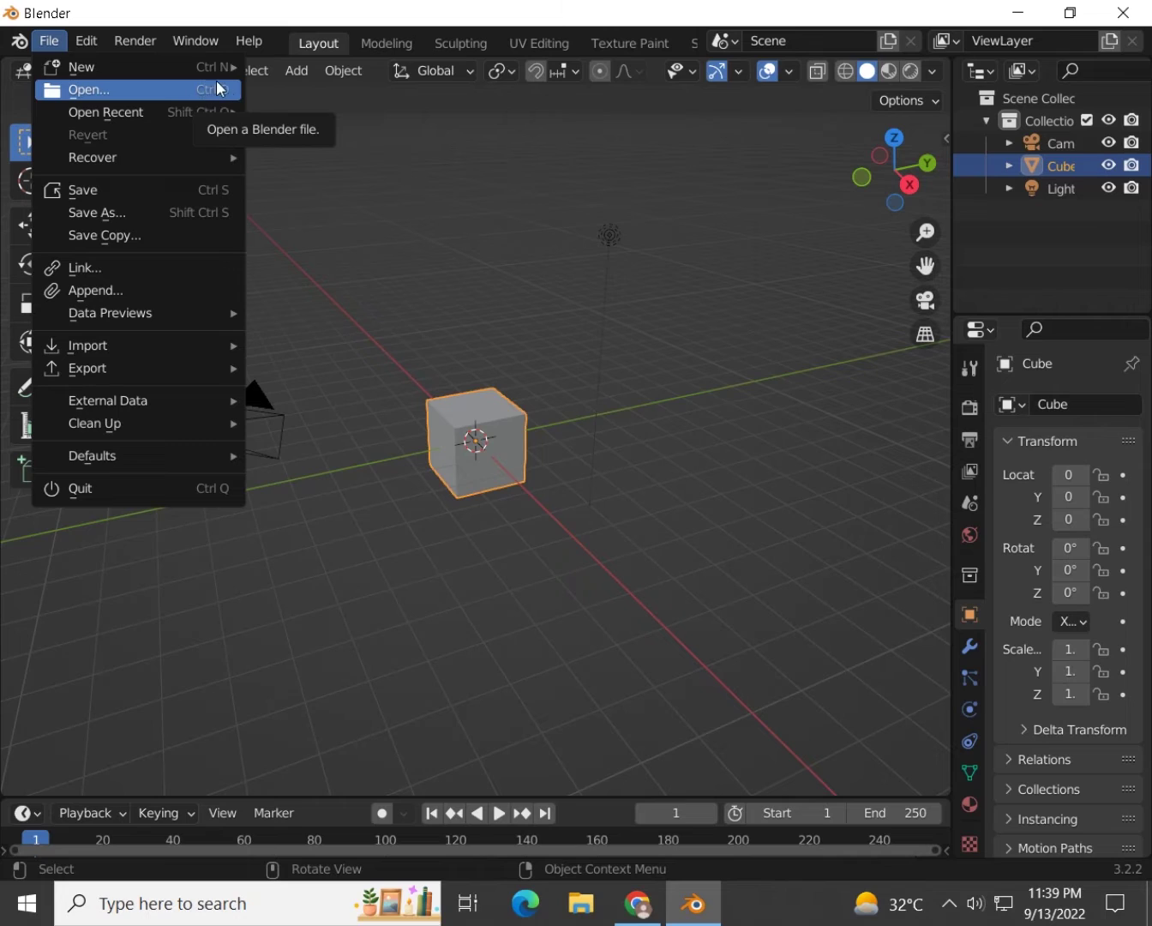
pyautogui.moveTo(222, 77)
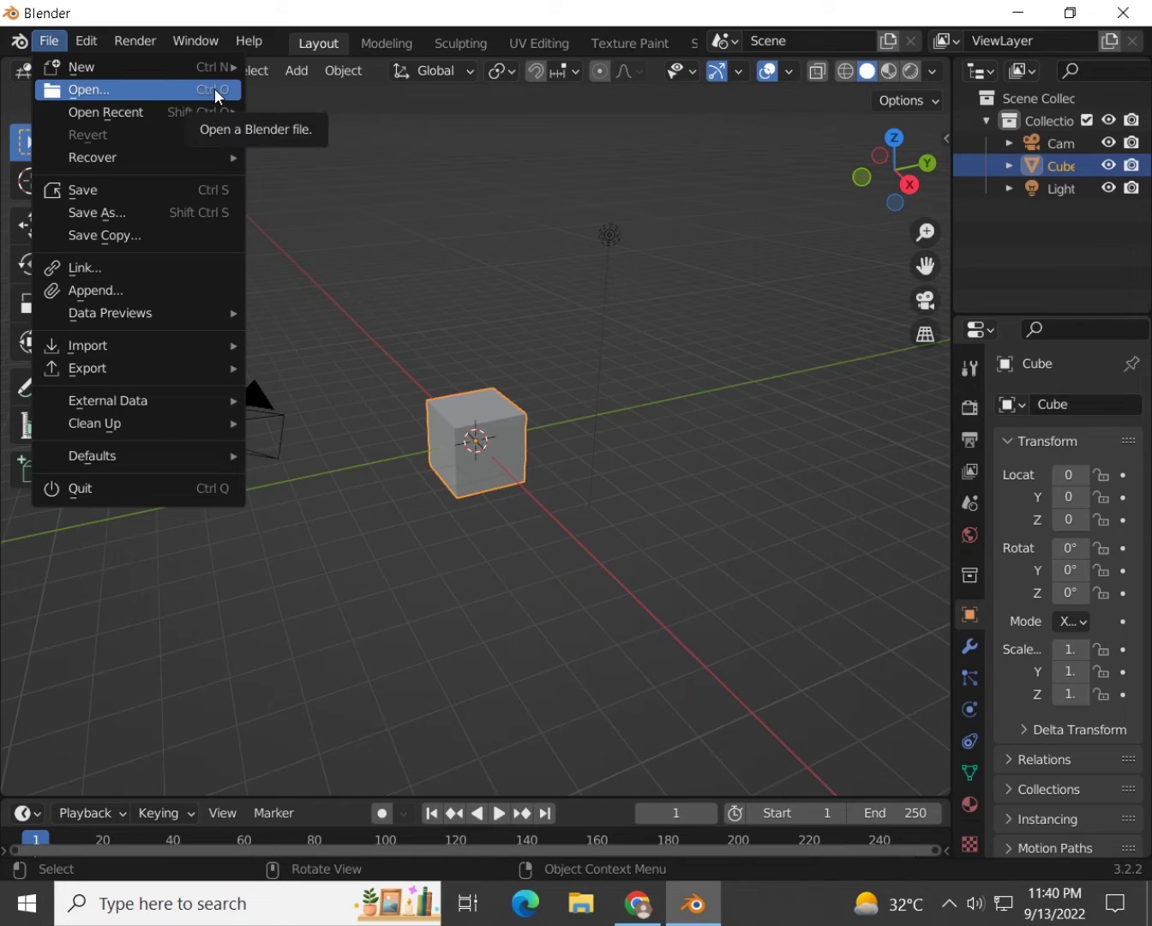
pyautogui.click(118, 93)
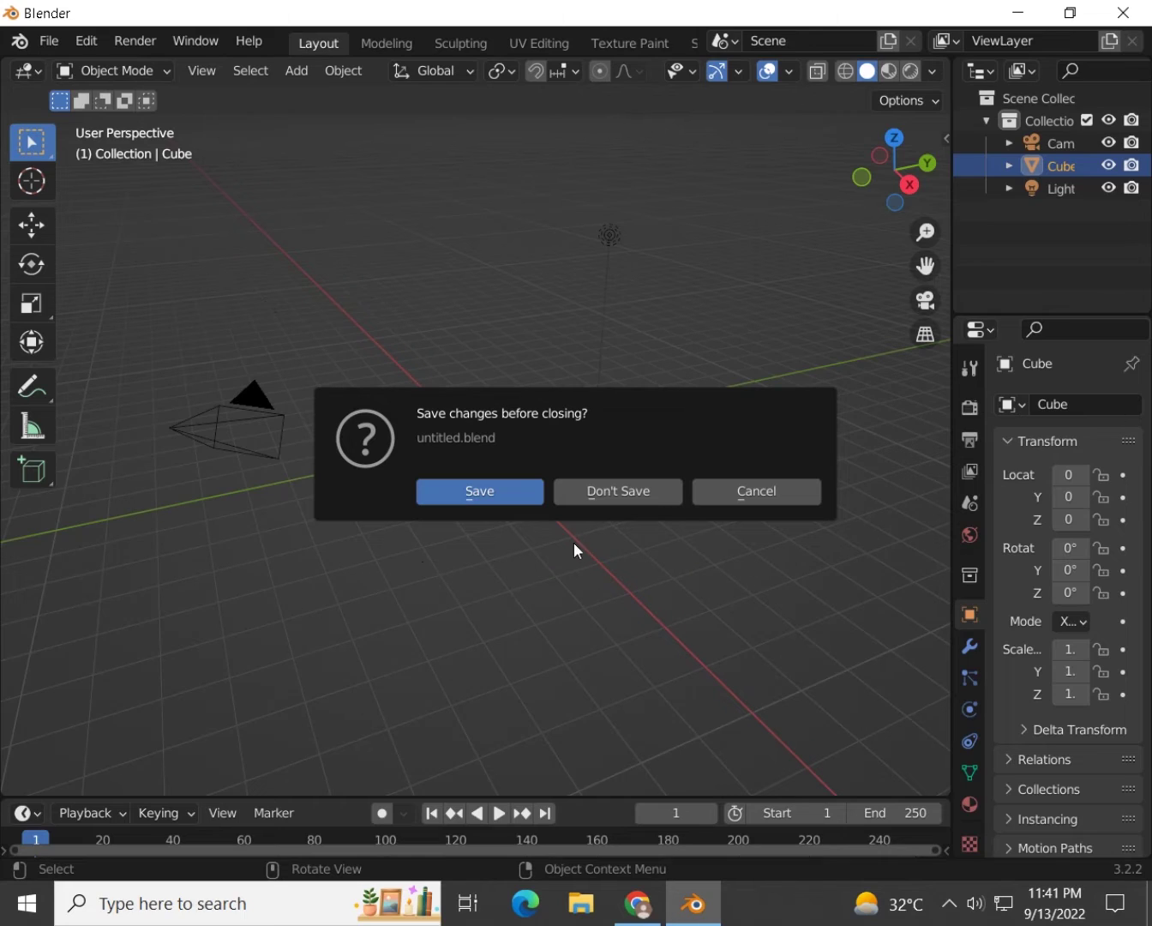
pyautogui.click(612, 490)
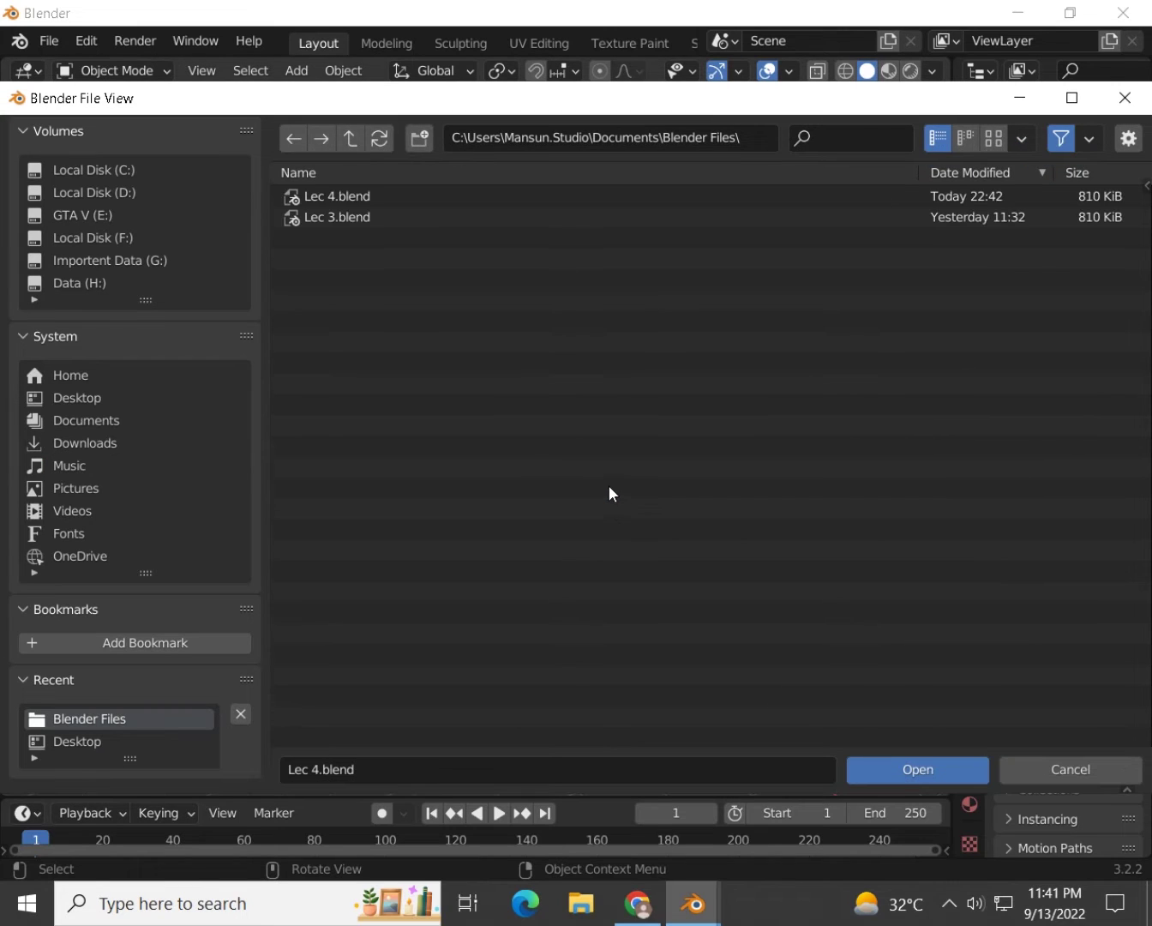
pyautogui.click(301, 204)
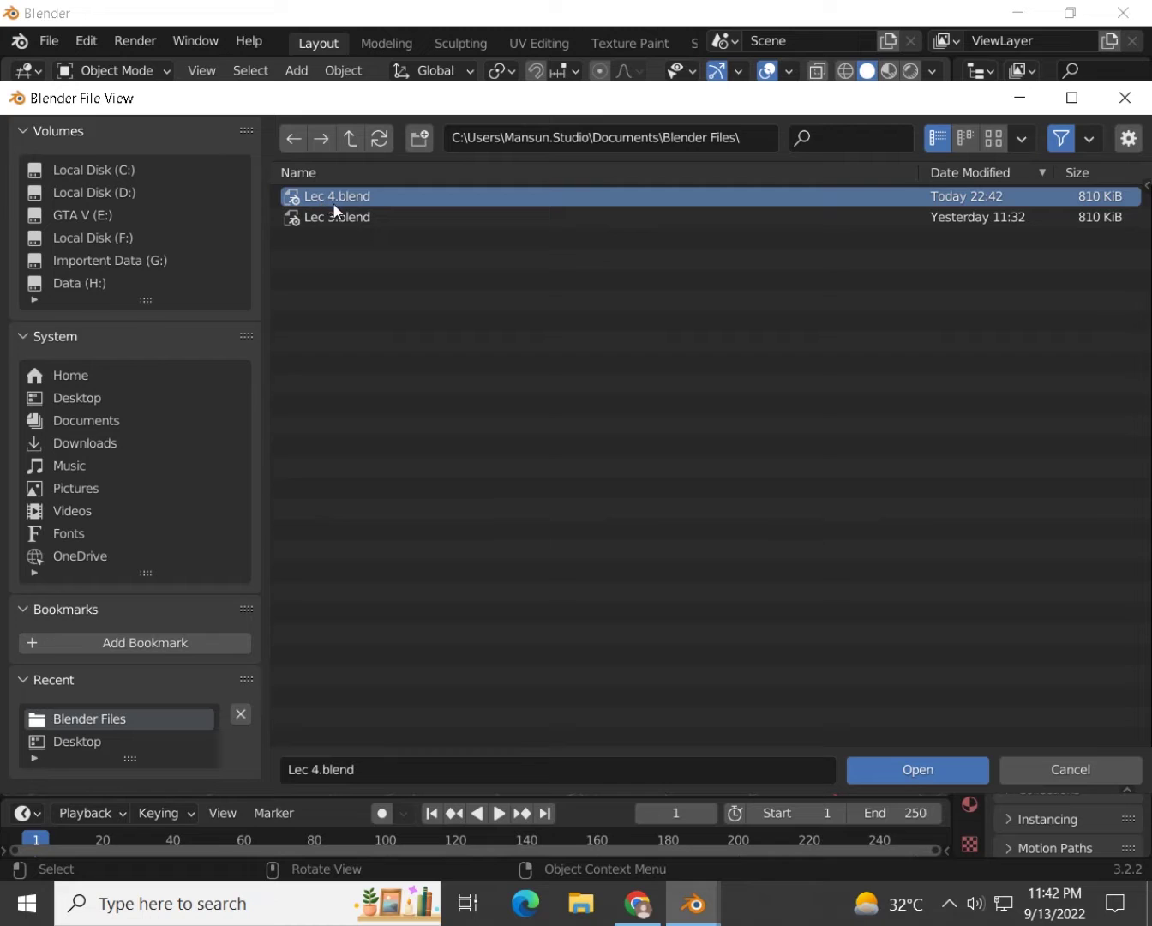
pyautogui.click(910, 770)
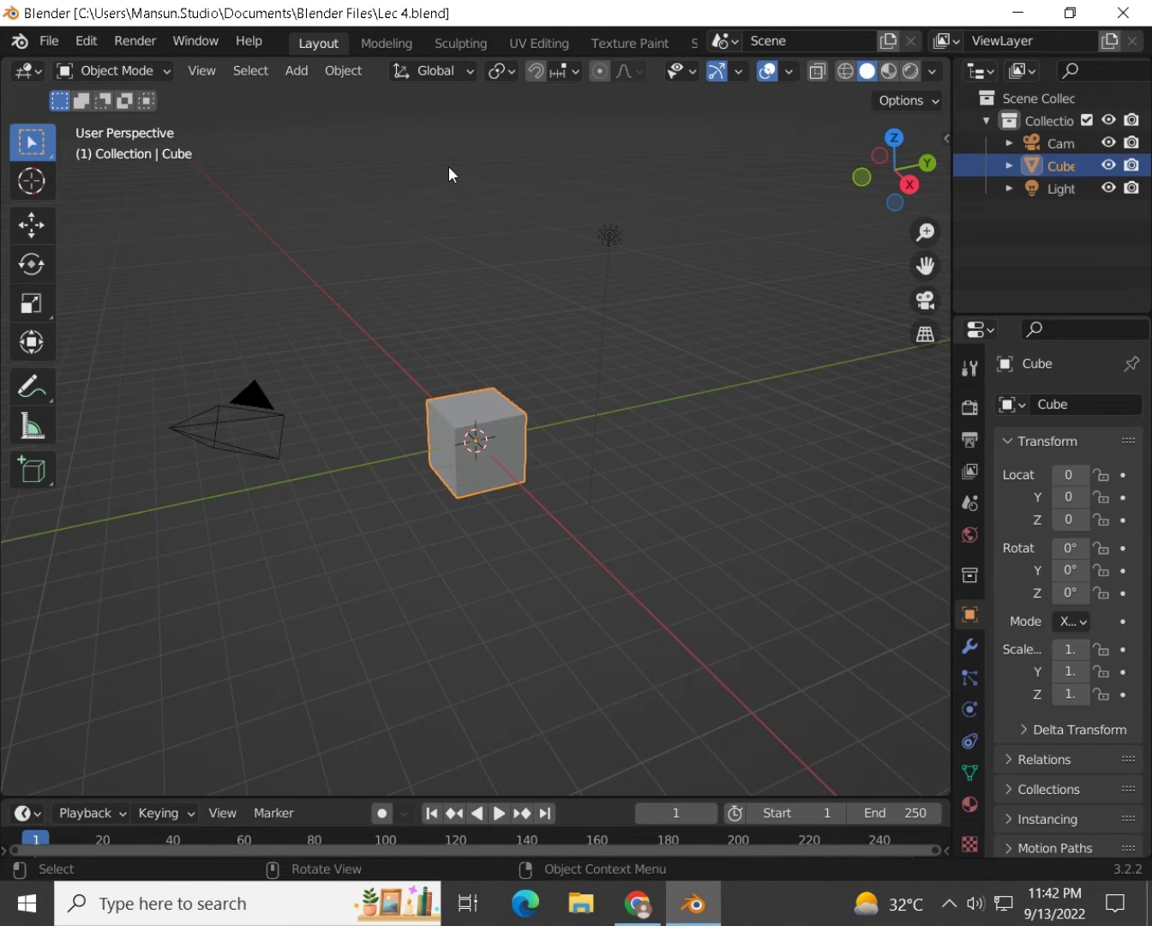
pyautogui.click(55, 40)
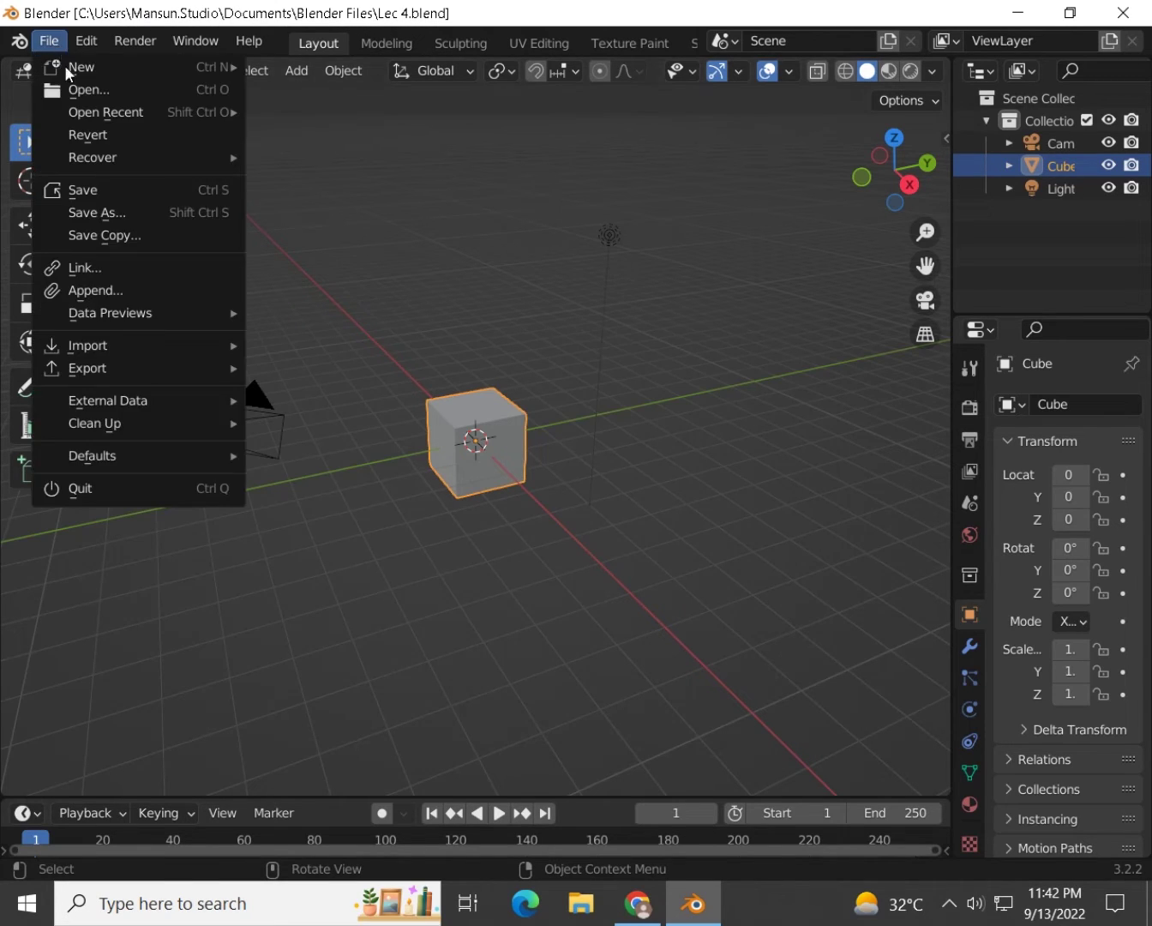
pyautogui.moveTo(84, 114)
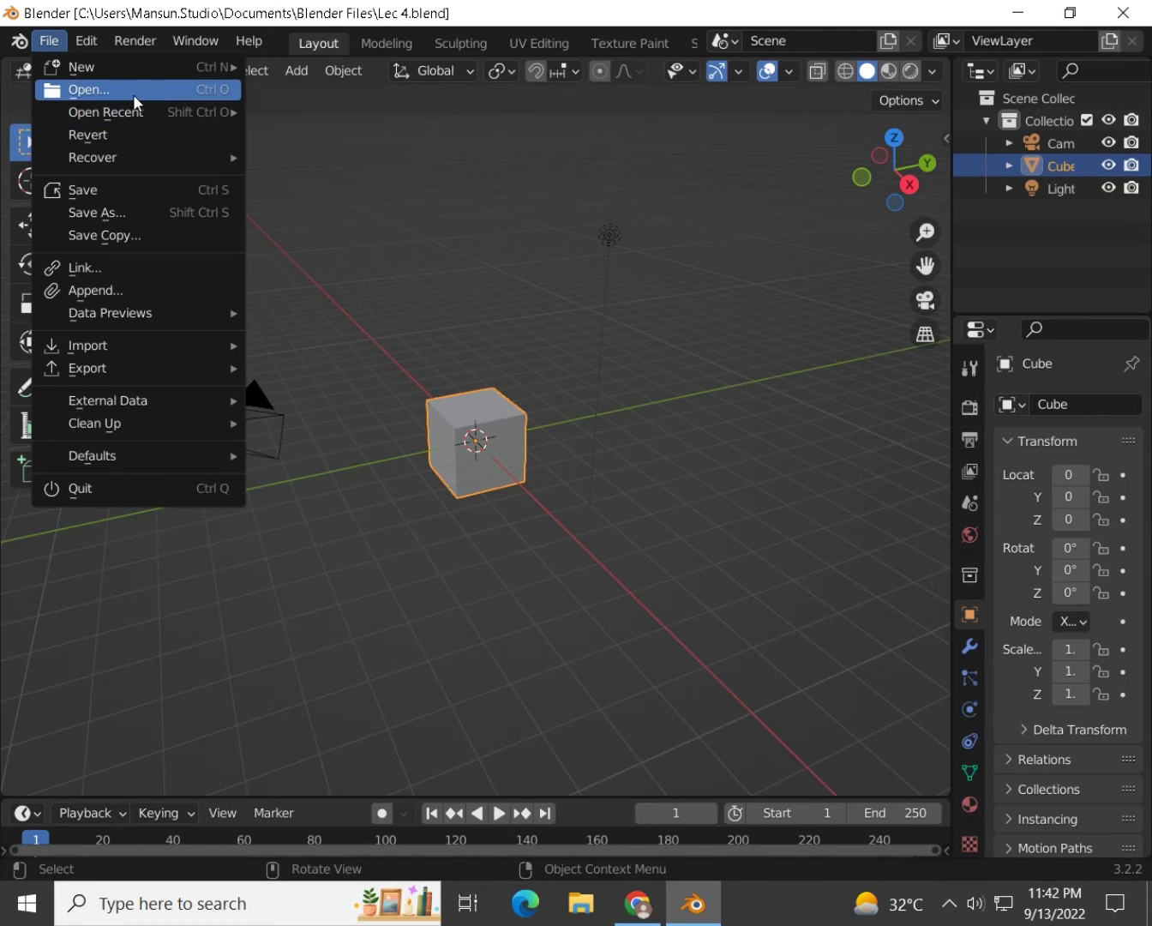
pyautogui.moveTo(180, 111)
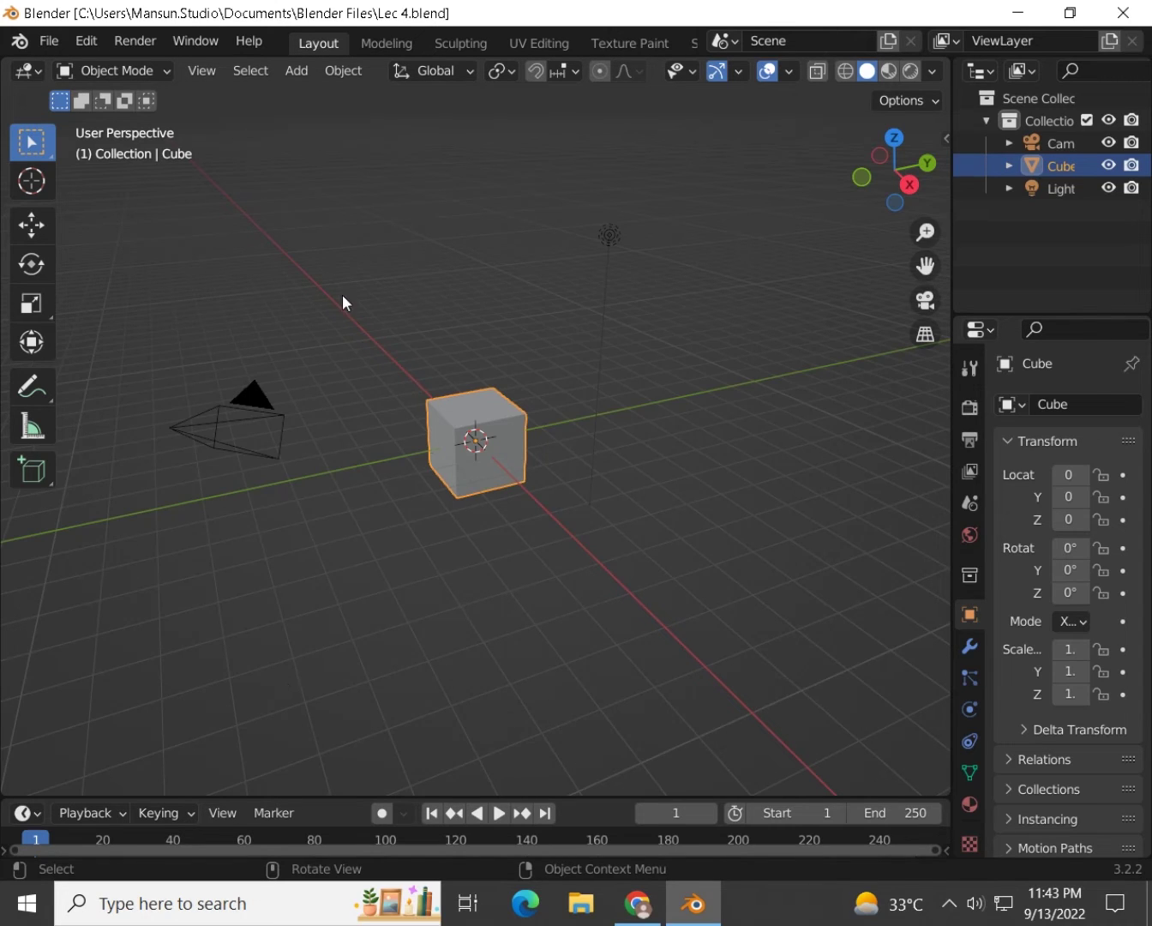
# Move the cube away from the origin by about -3.3 m in X, -3.4 m in Y and 3.2 m in Z.
pyautogui.moveTo(468, 452); pyautogui.dragTo(443, 459)
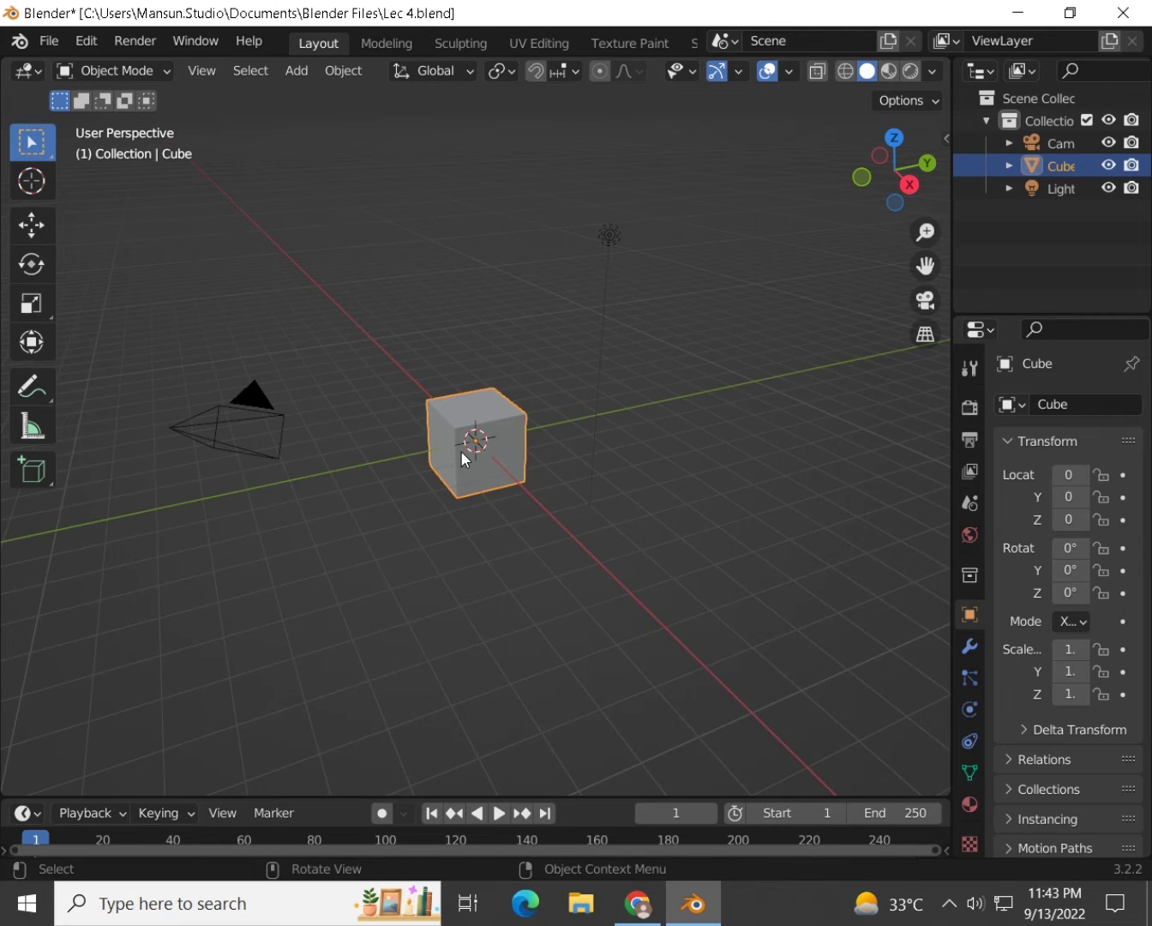
pyautogui.press('g')
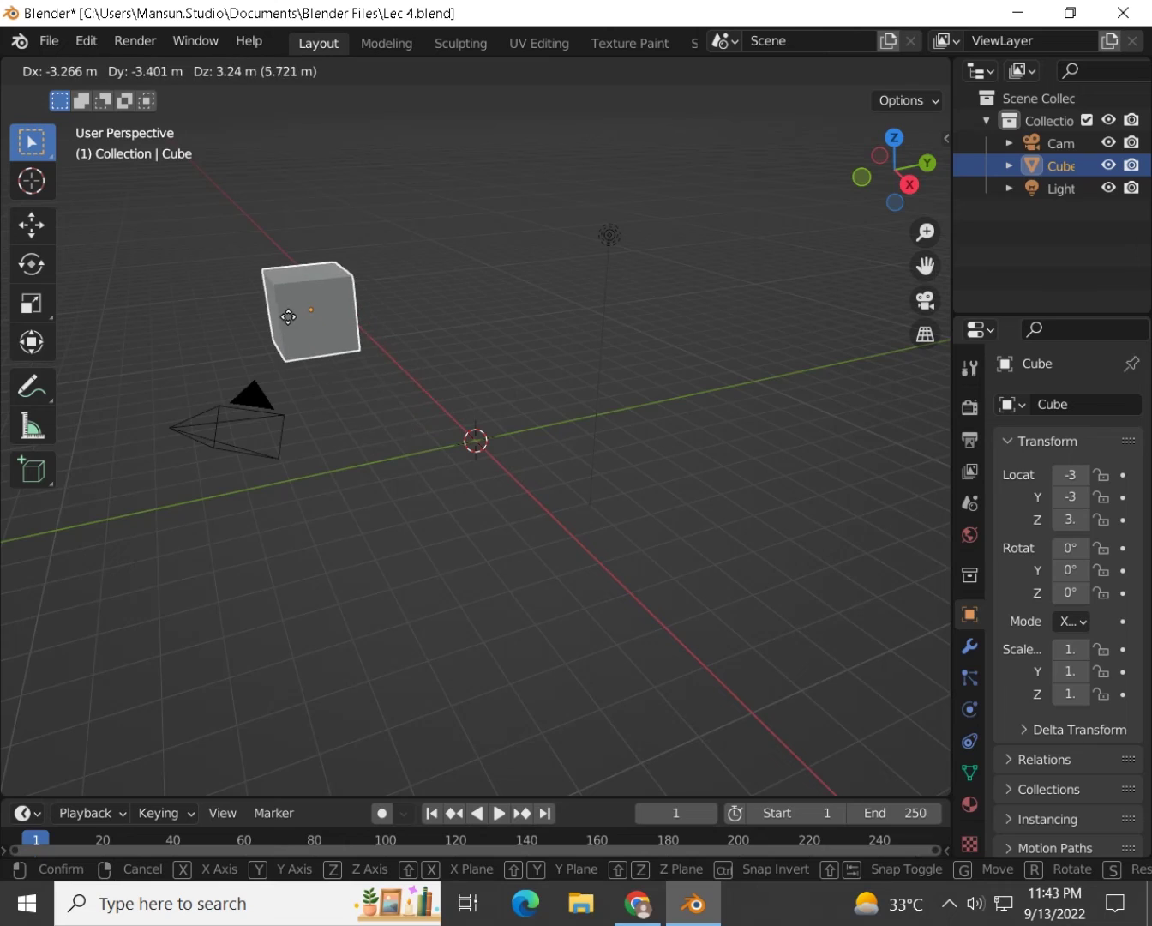
pyautogui.click(288, 313)
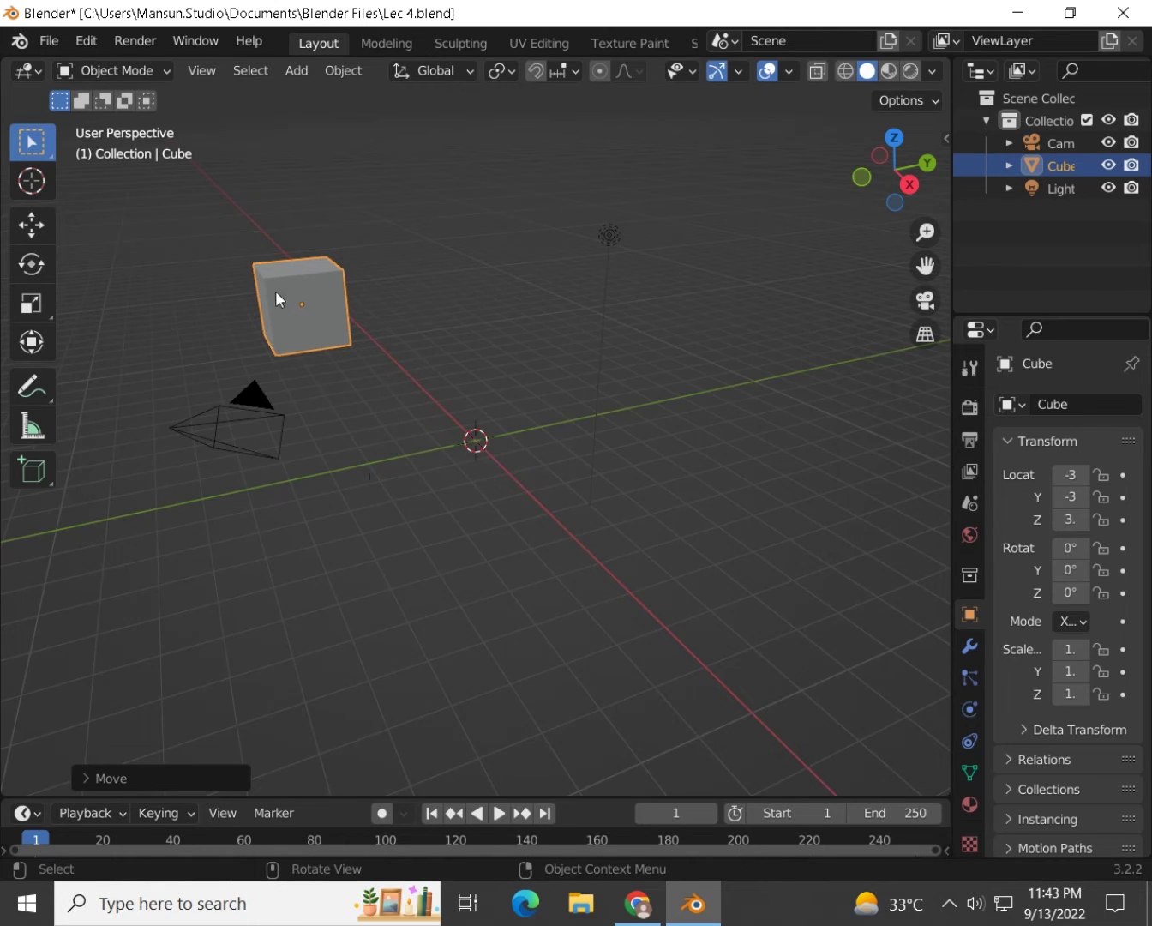
# Revert Lec 4.blend to its saved version, discarding the cube's move.
pyautogui.click(45, 44)
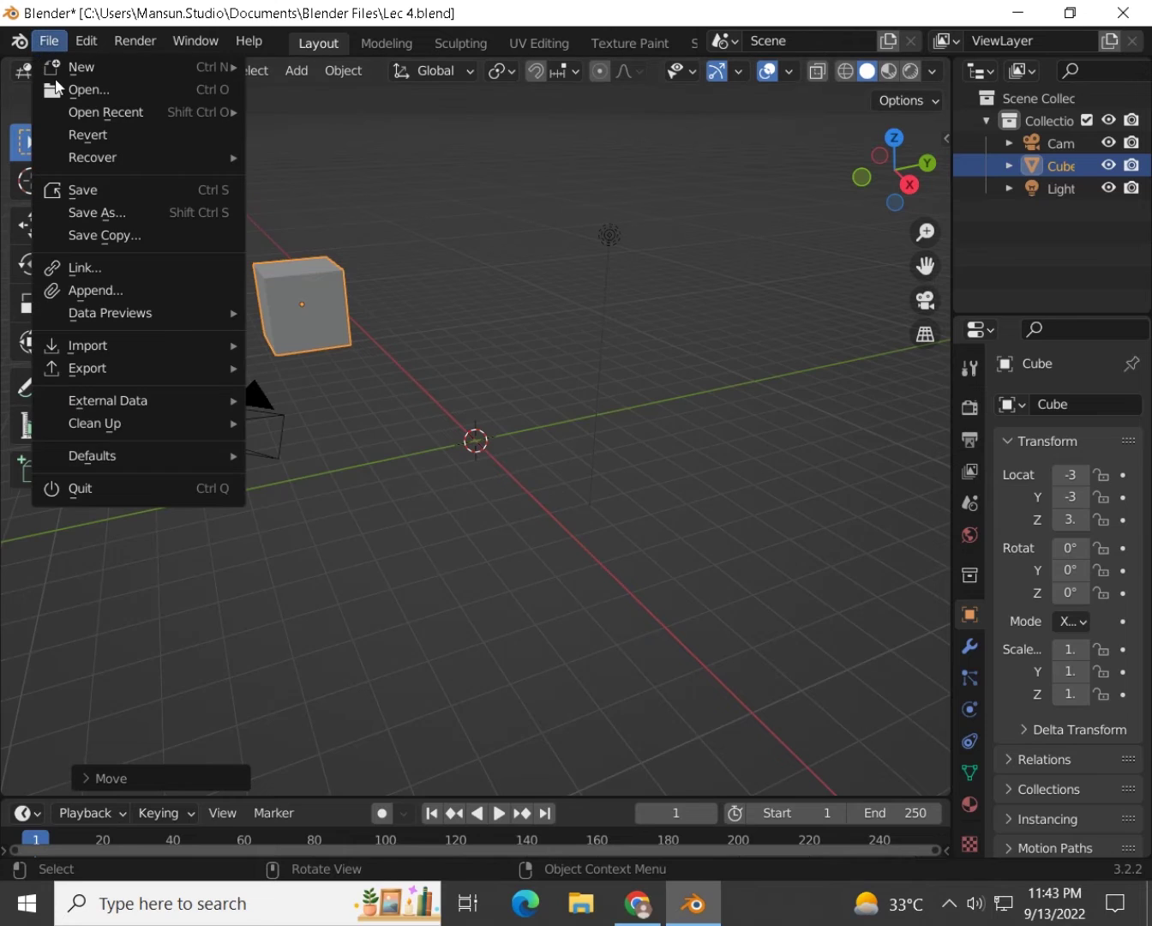
pyautogui.click(89, 135)
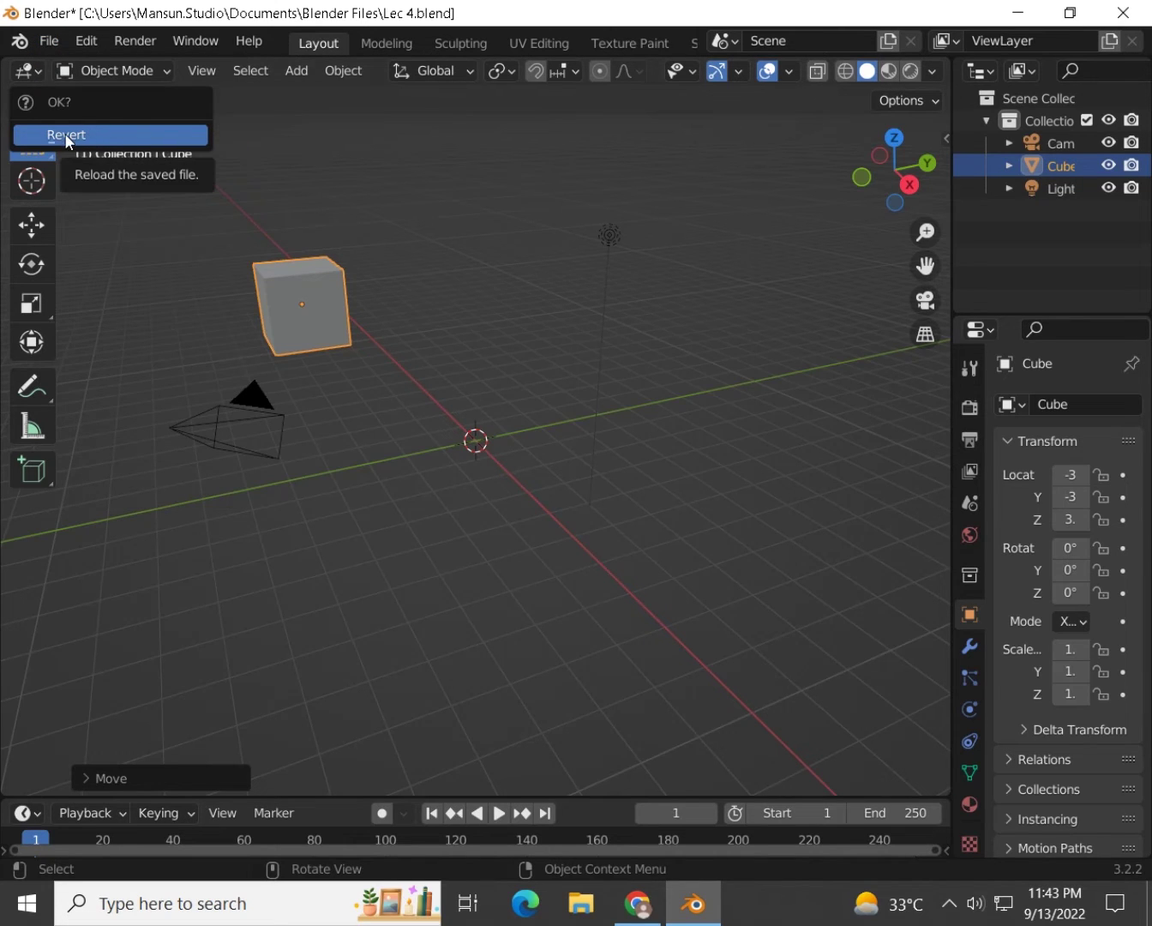
pyautogui.click(117, 134)
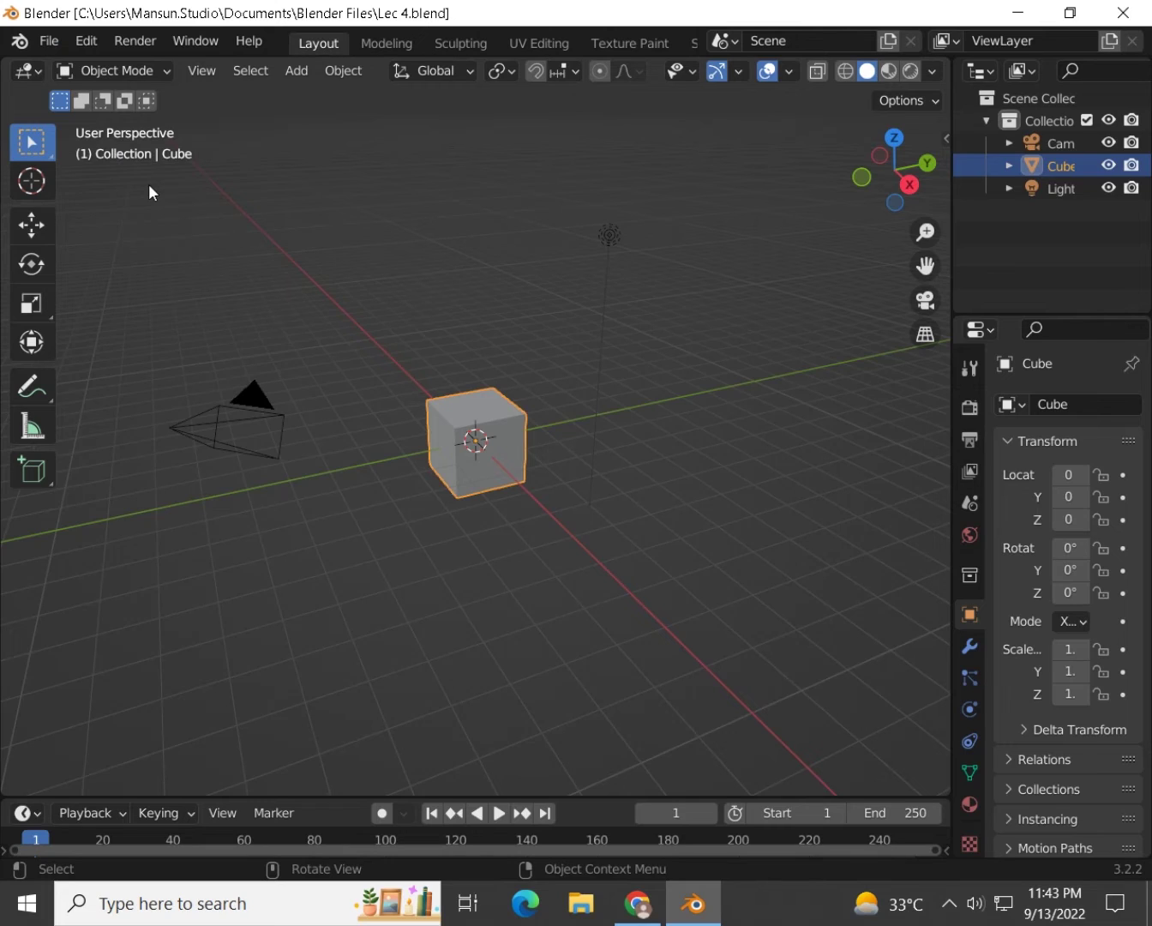
# Recover the last session.
pyautogui.click(49, 40)
pyautogui.moveTo(77, 157)
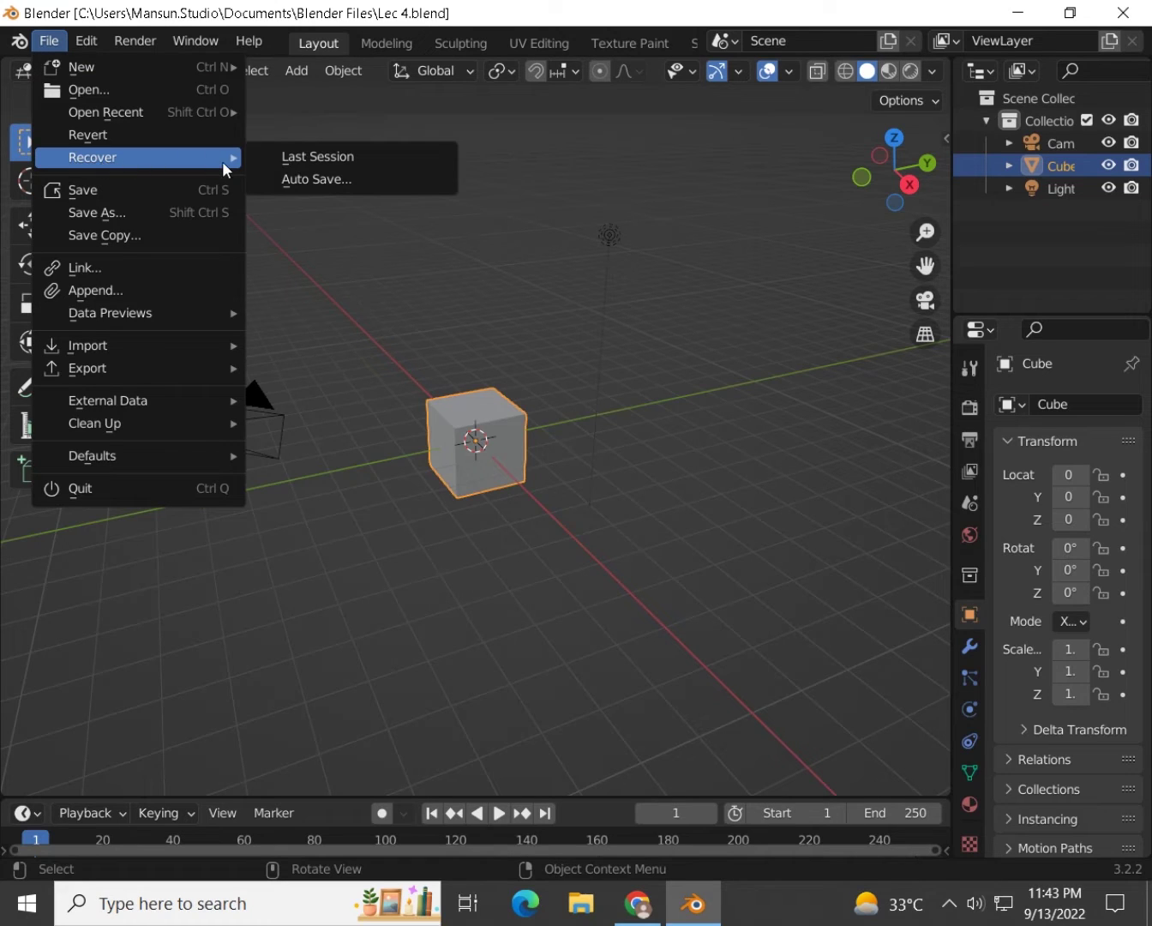
pyautogui.click(289, 164)
# Browse the available auto-save files for recovery and cancel without recovering one.
pyautogui.click(58, 45)
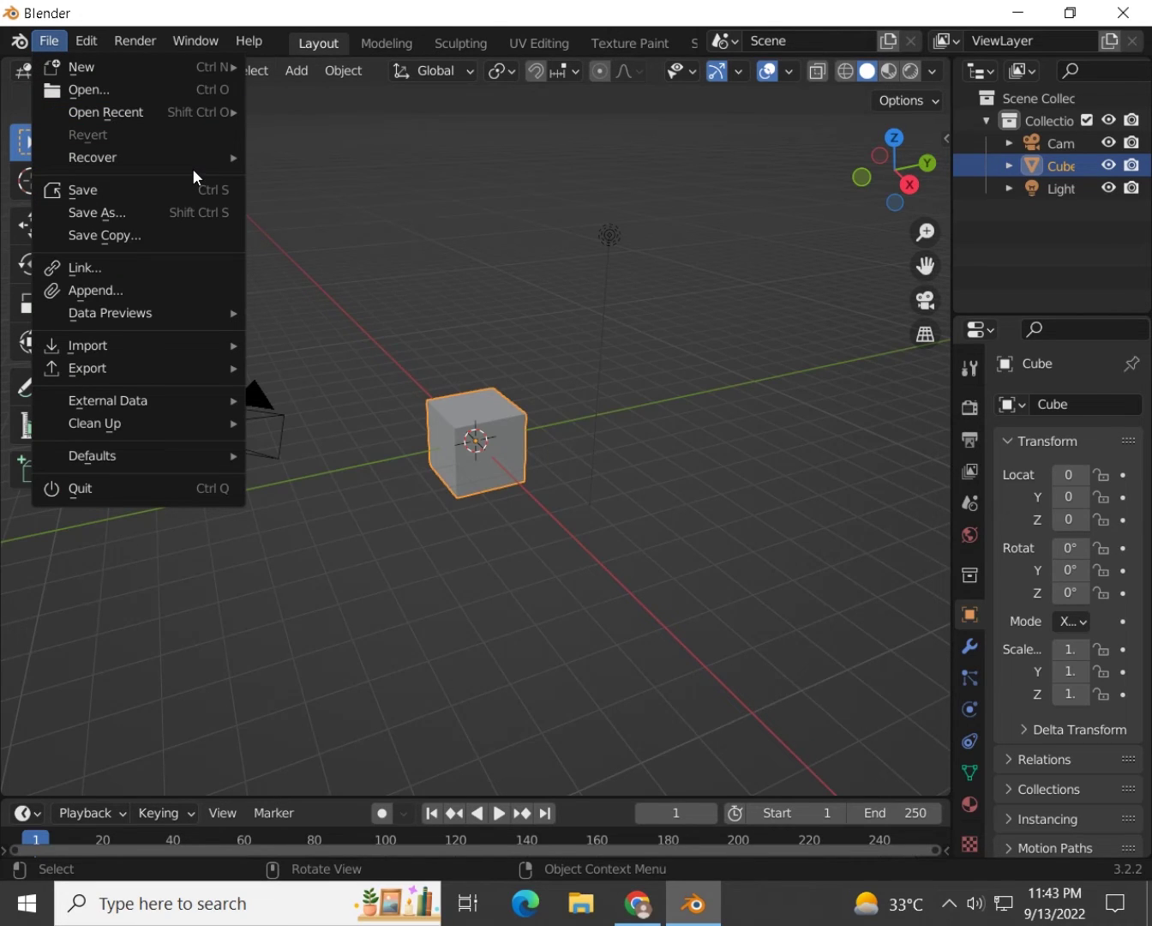
pyautogui.moveTo(208, 165)
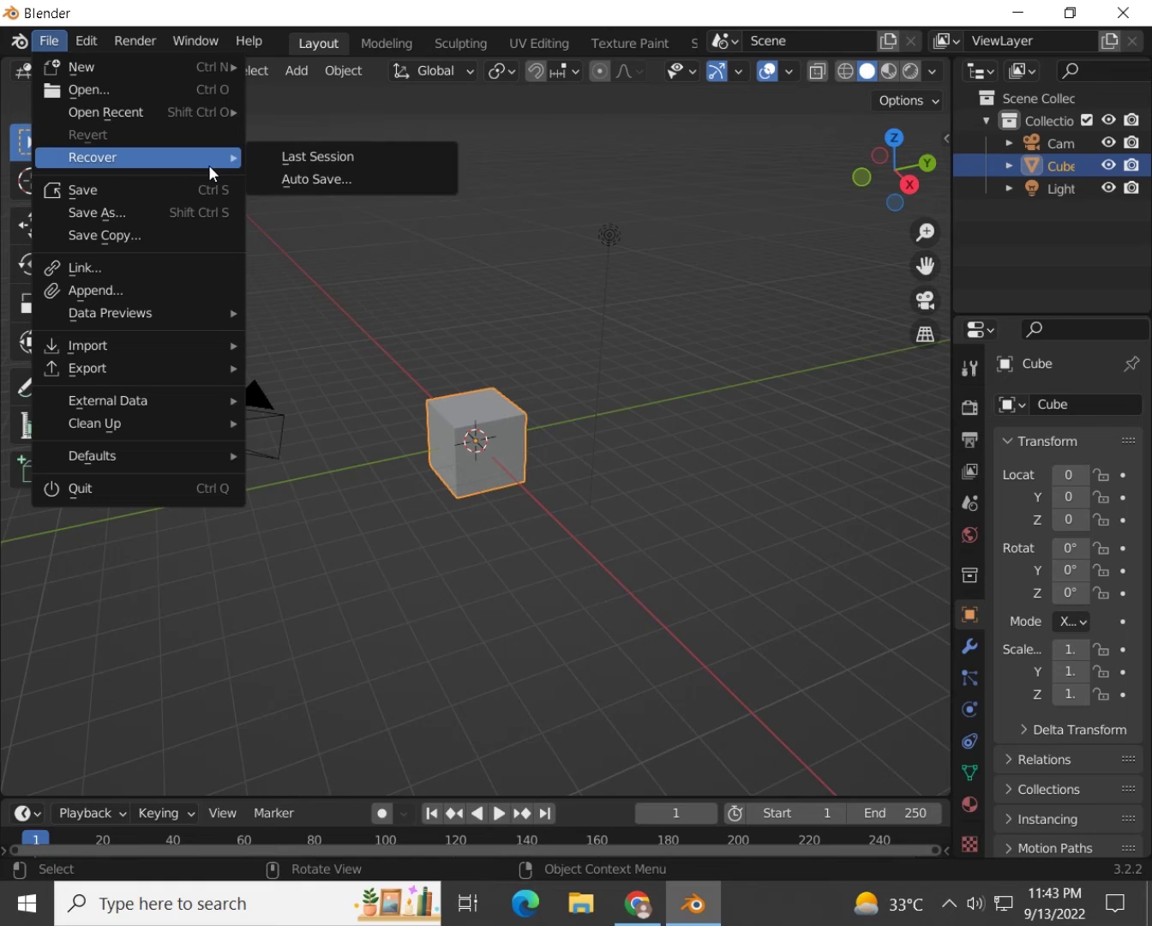
pyautogui.click(317, 179)
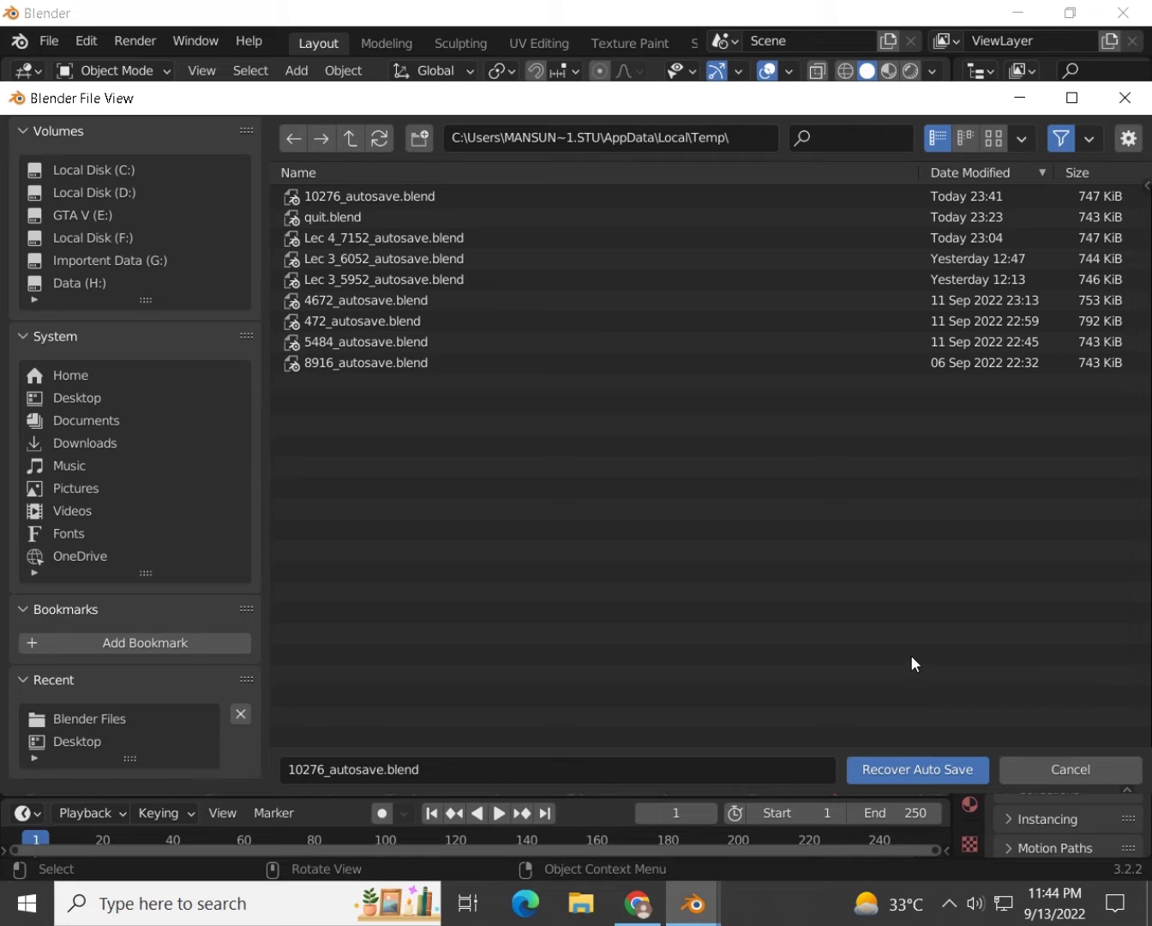
pyautogui.click(1023, 769)
# Start a Save As of the untitled file in the Blender Files folder, open its file name for editing, and cancel.
pyautogui.click(53, 41)
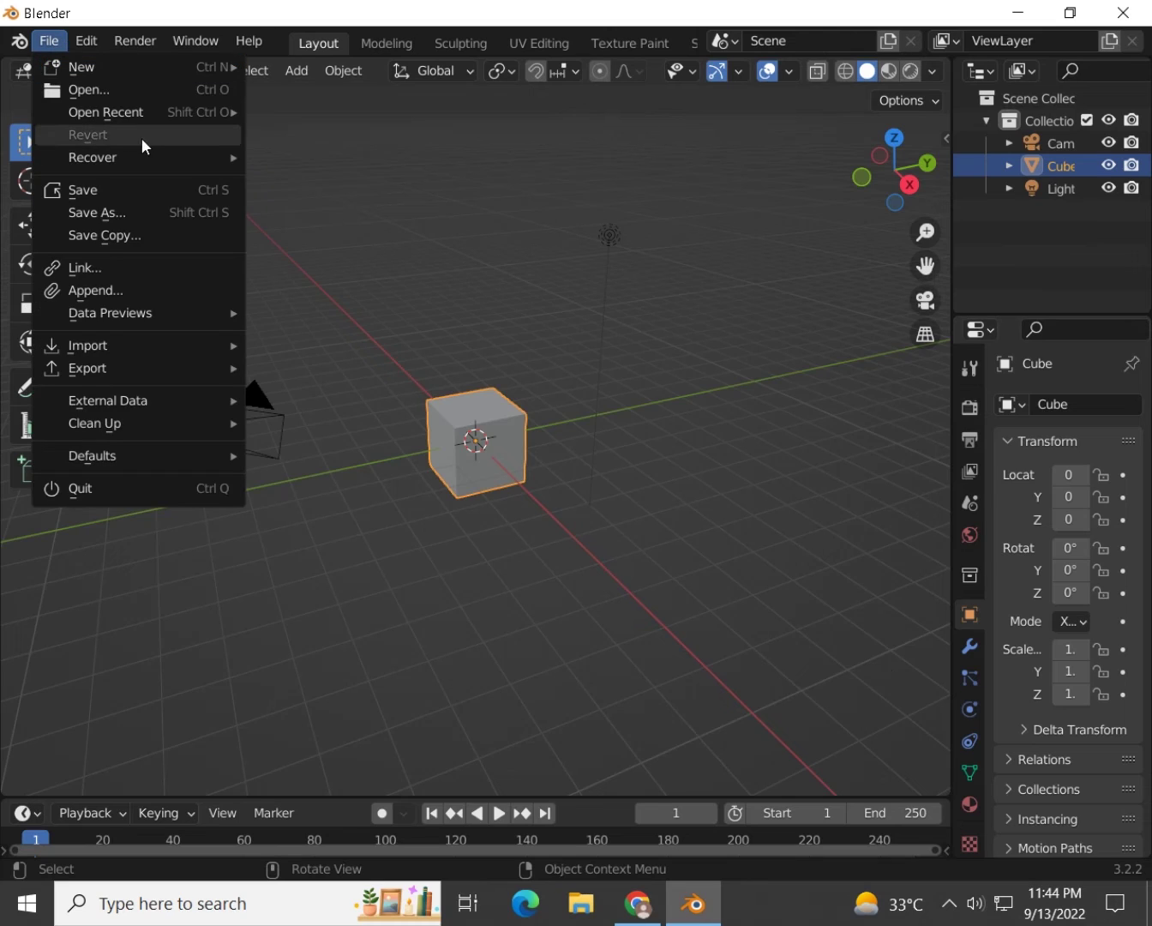
pyautogui.moveTo(198, 159)
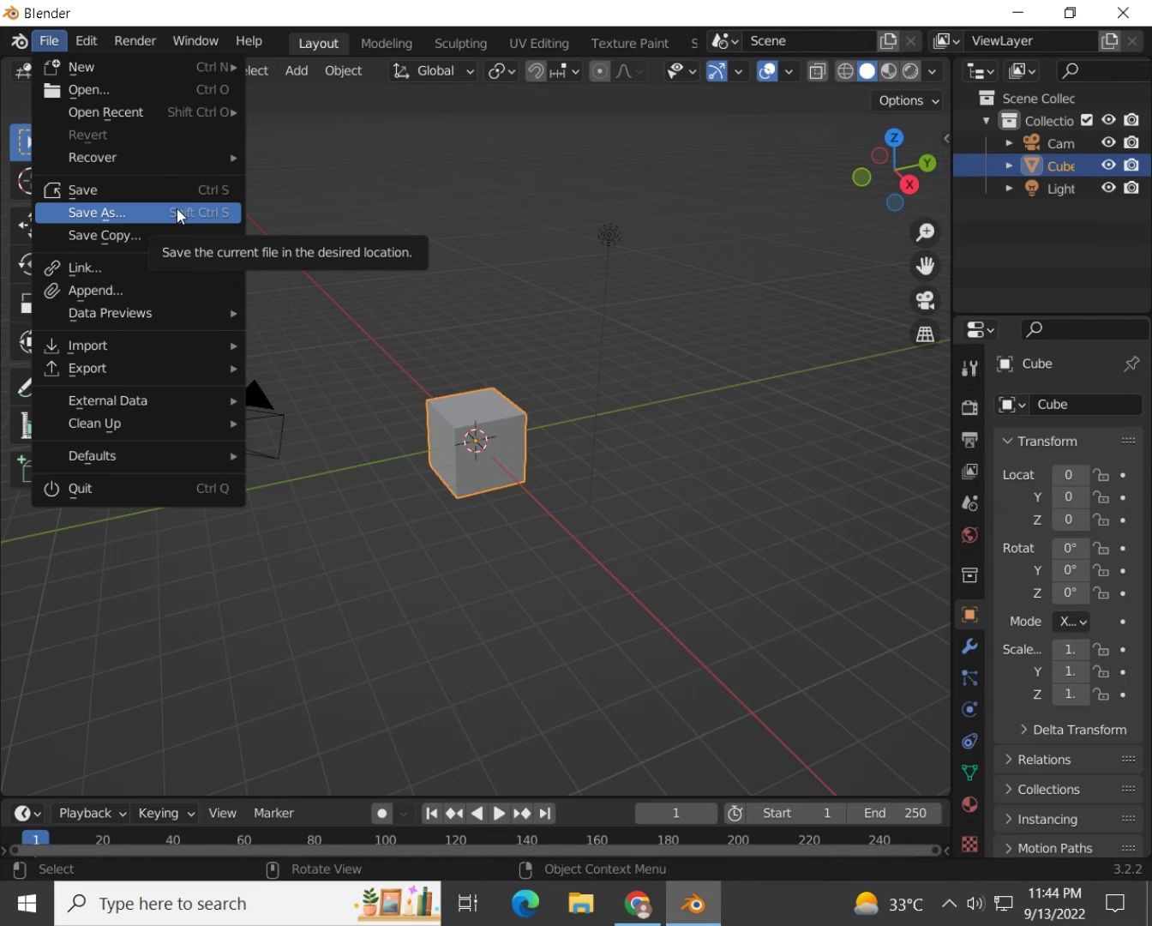
pyautogui.click(180, 209)
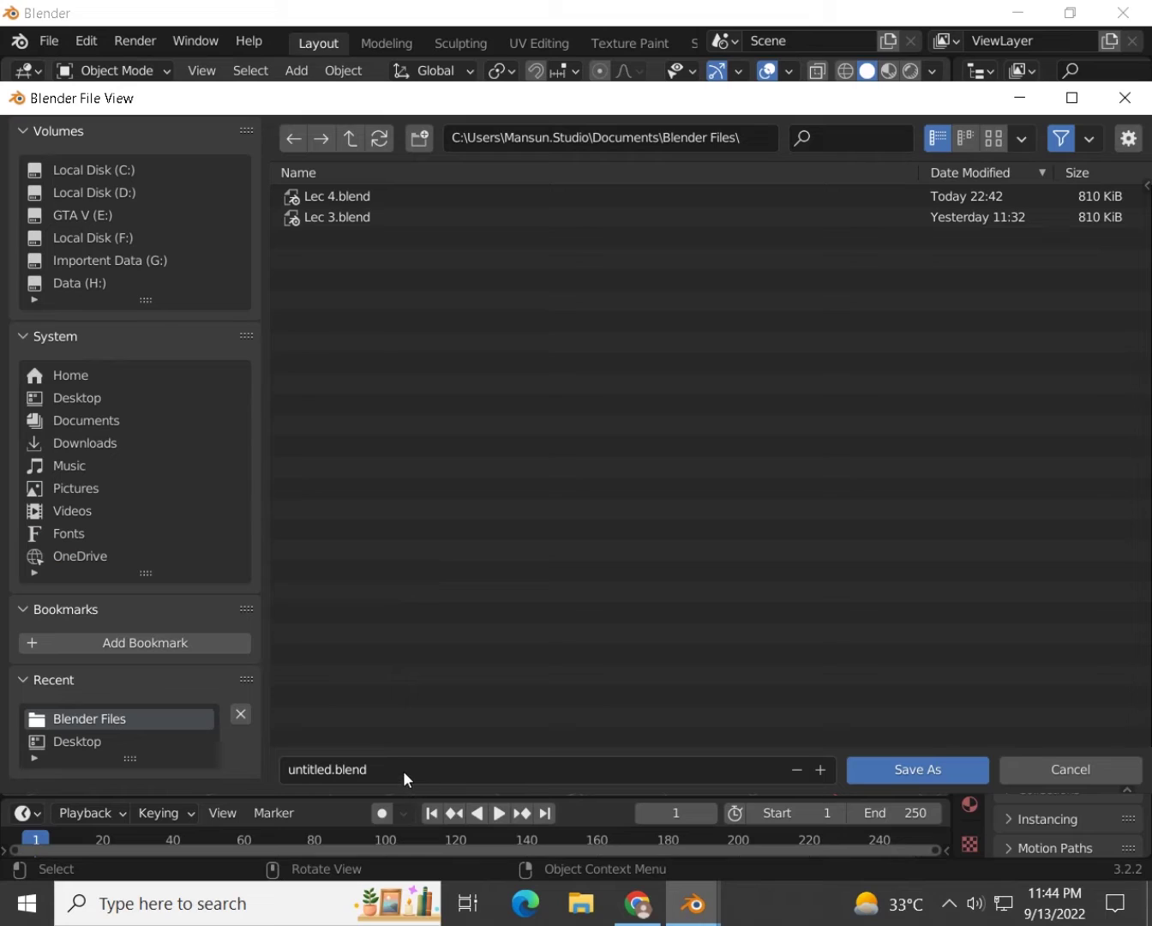
pyautogui.click(405, 771)
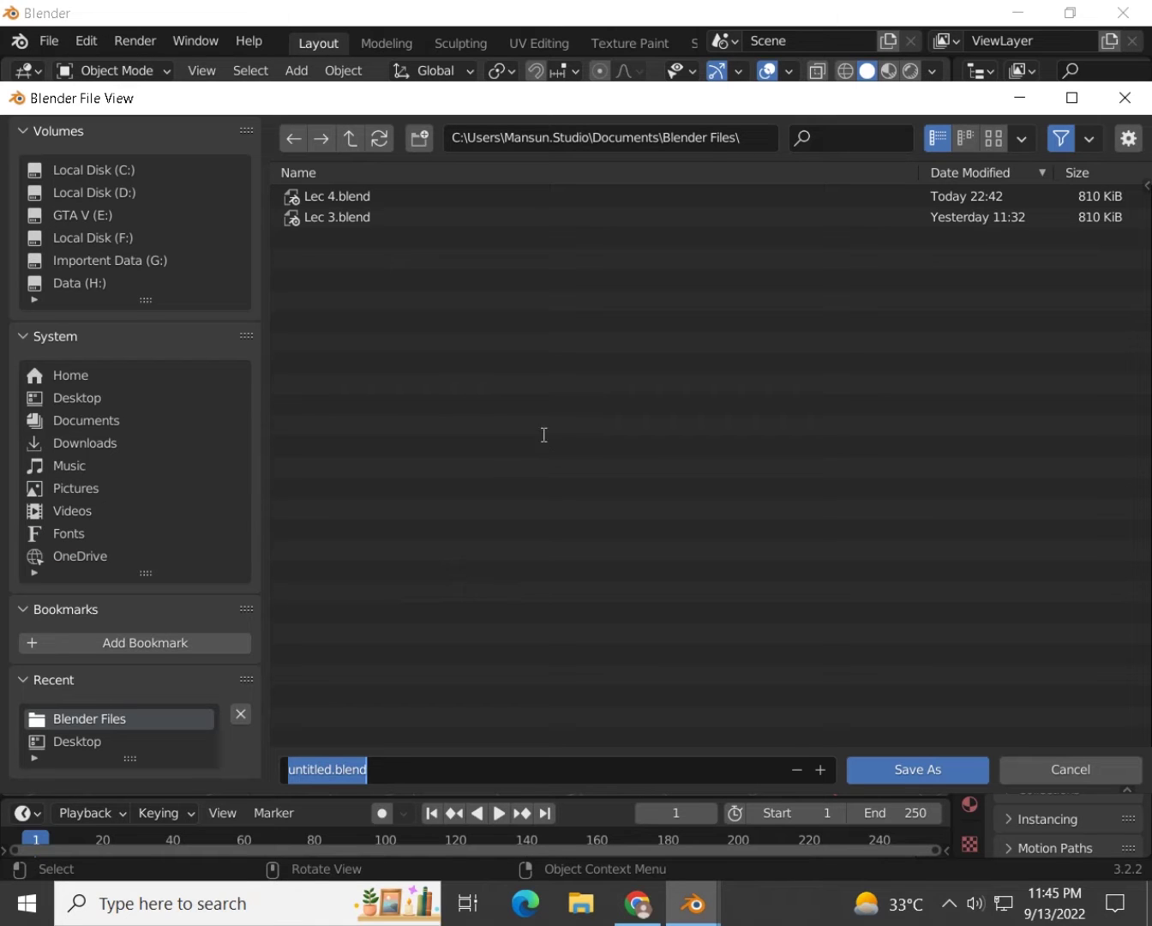
pyautogui.click(1052, 763)
pyautogui.click(1053, 766)
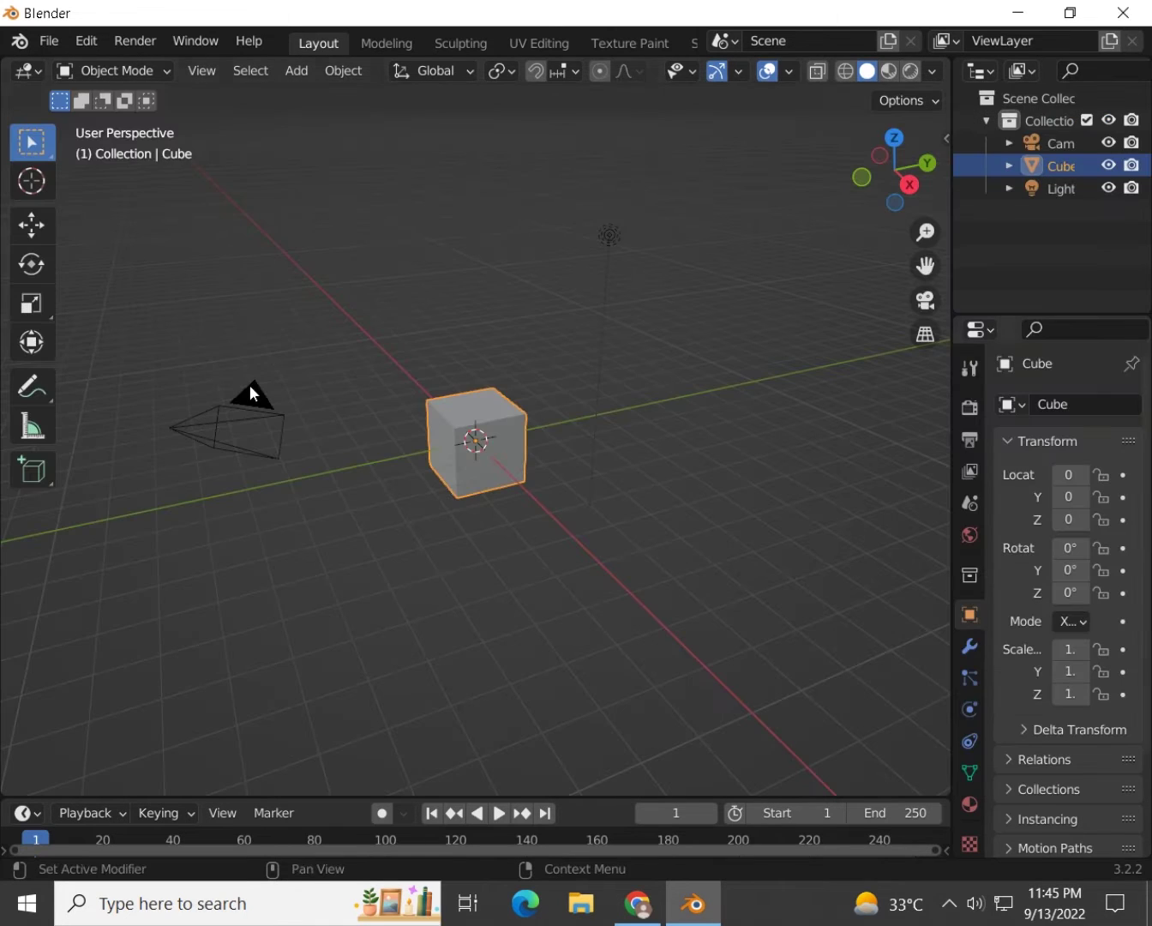
# Start a Save Copy of untitled.blend in the Blender Files folder, open its file name for editing, and cancel.
pyautogui.click(49, 41)
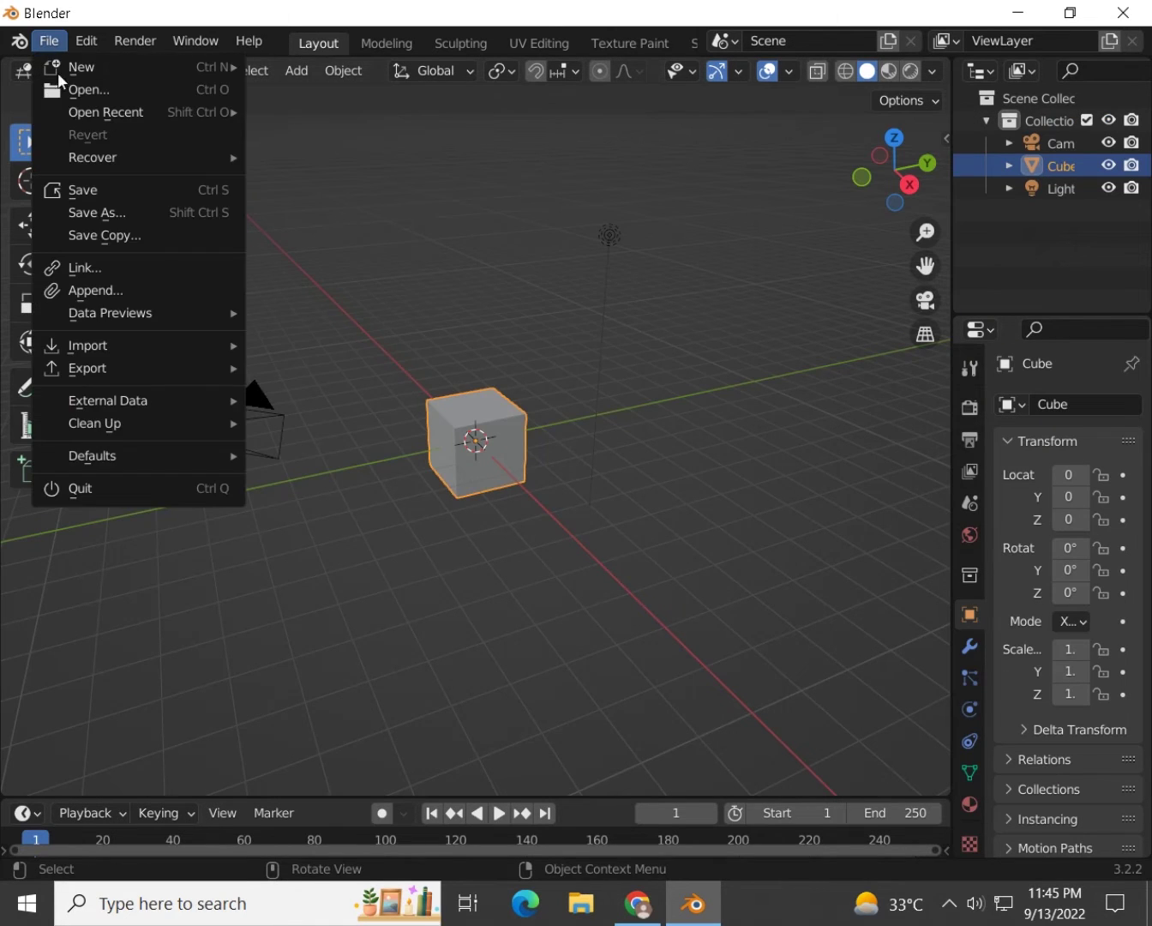
pyautogui.click(154, 242)
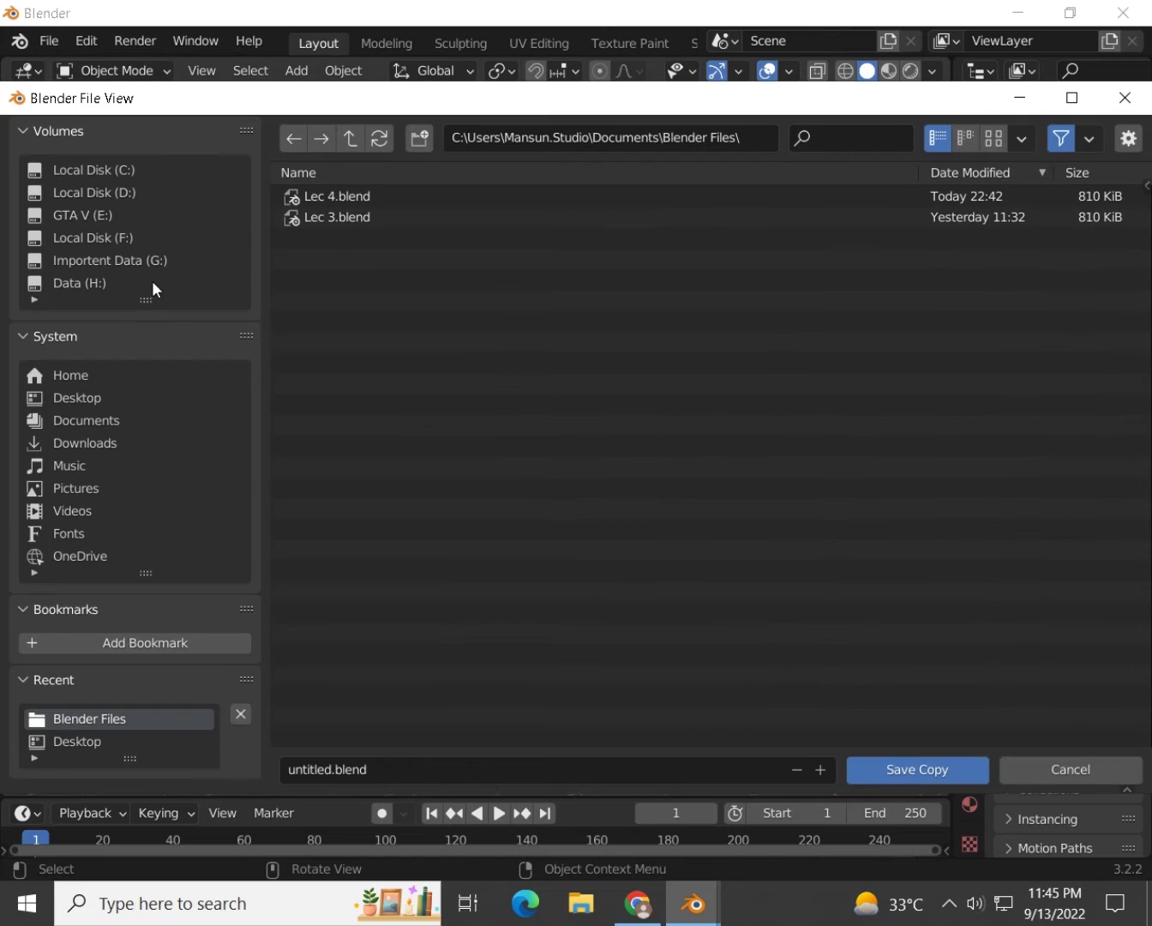
pyautogui.click(436, 762)
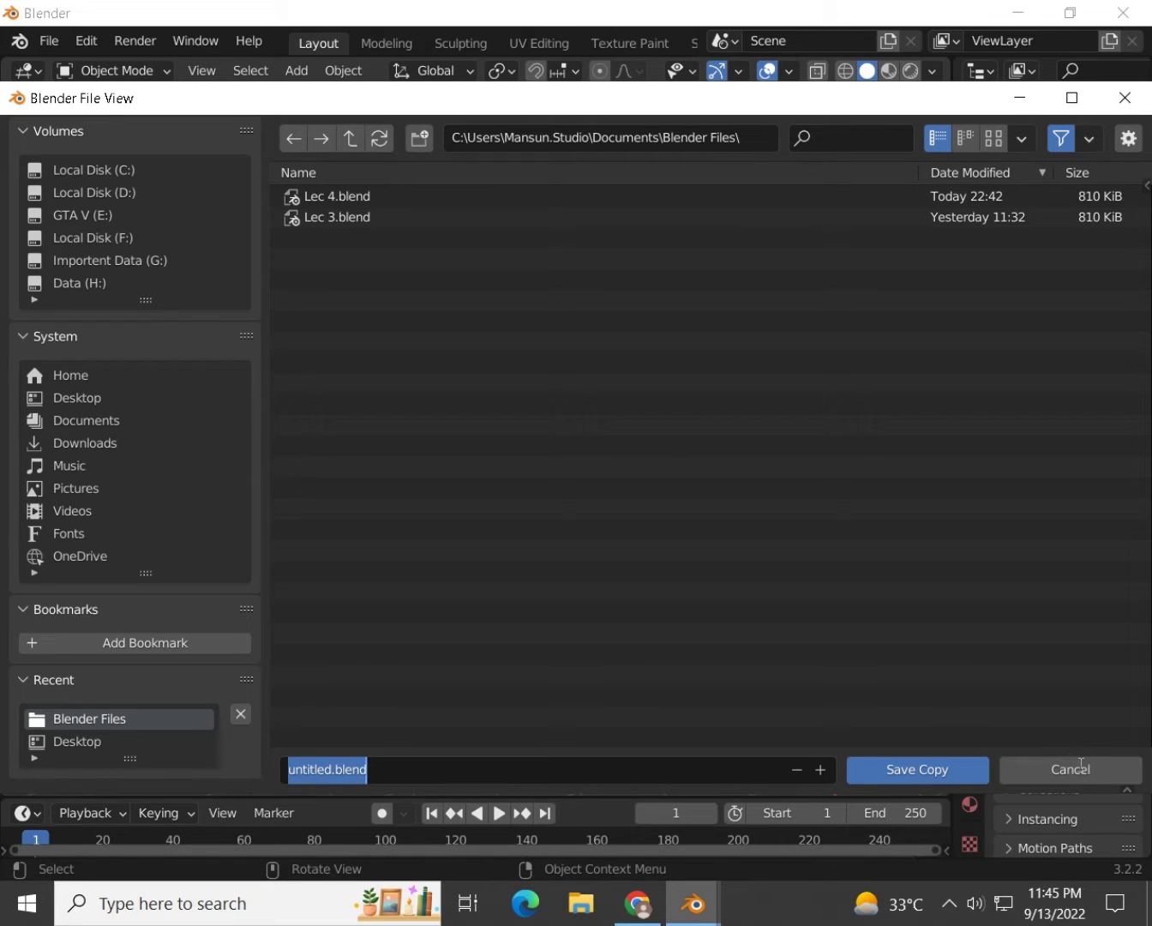
pyautogui.click(1081, 762)
pyautogui.click(1081, 764)
# Review the data-preview commands and the import and export formats, open a Collada (.dae) export, and cancel it.
pyautogui.click(52, 41)
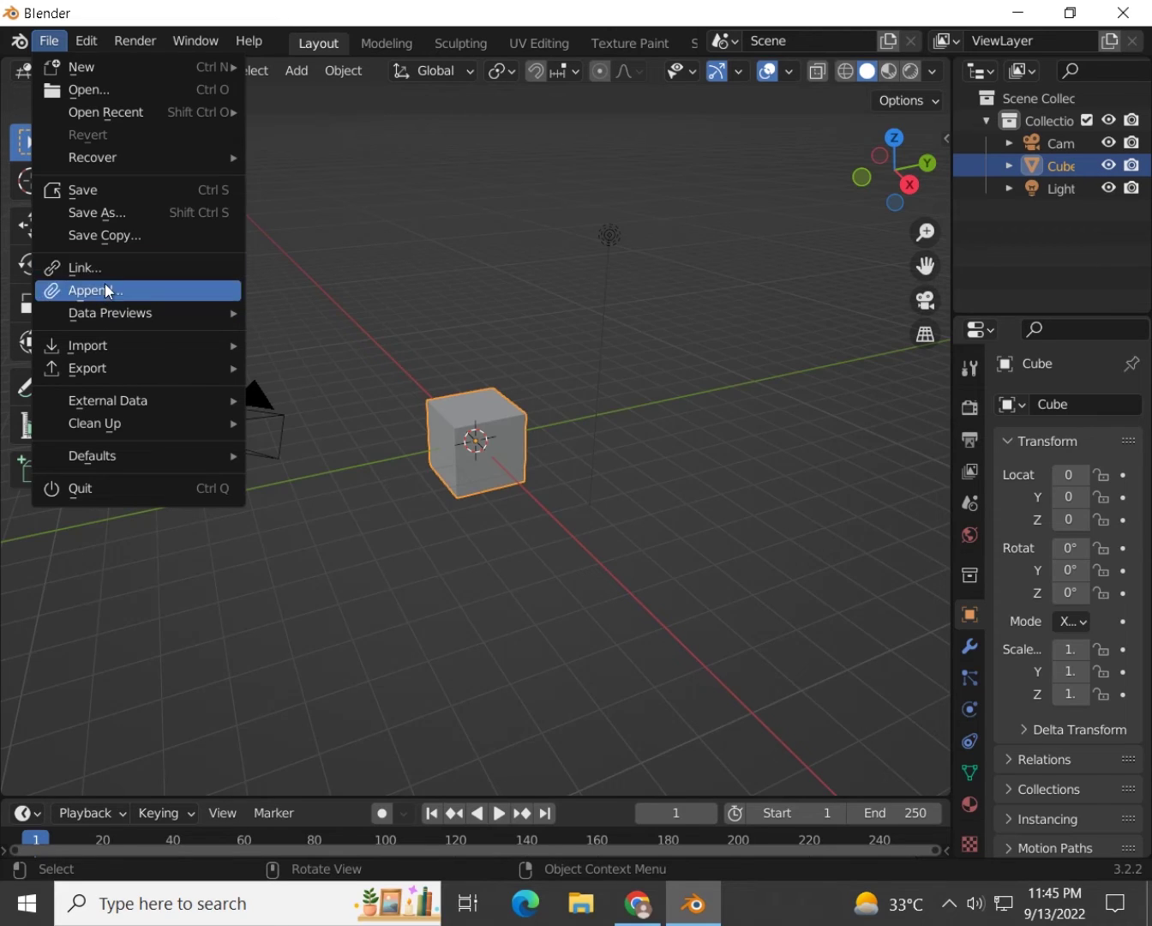
pyautogui.moveTo(122, 317)
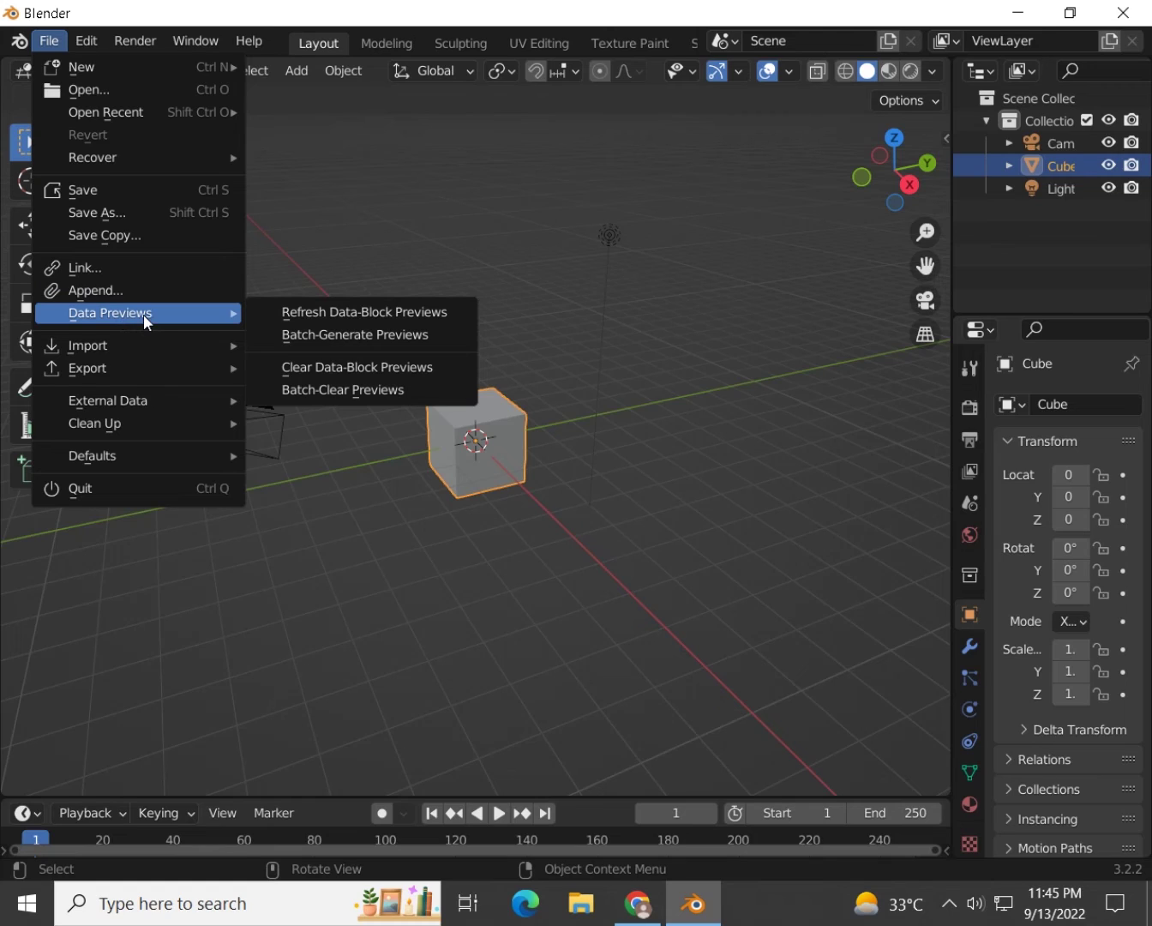
pyautogui.moveTo(102, 347)
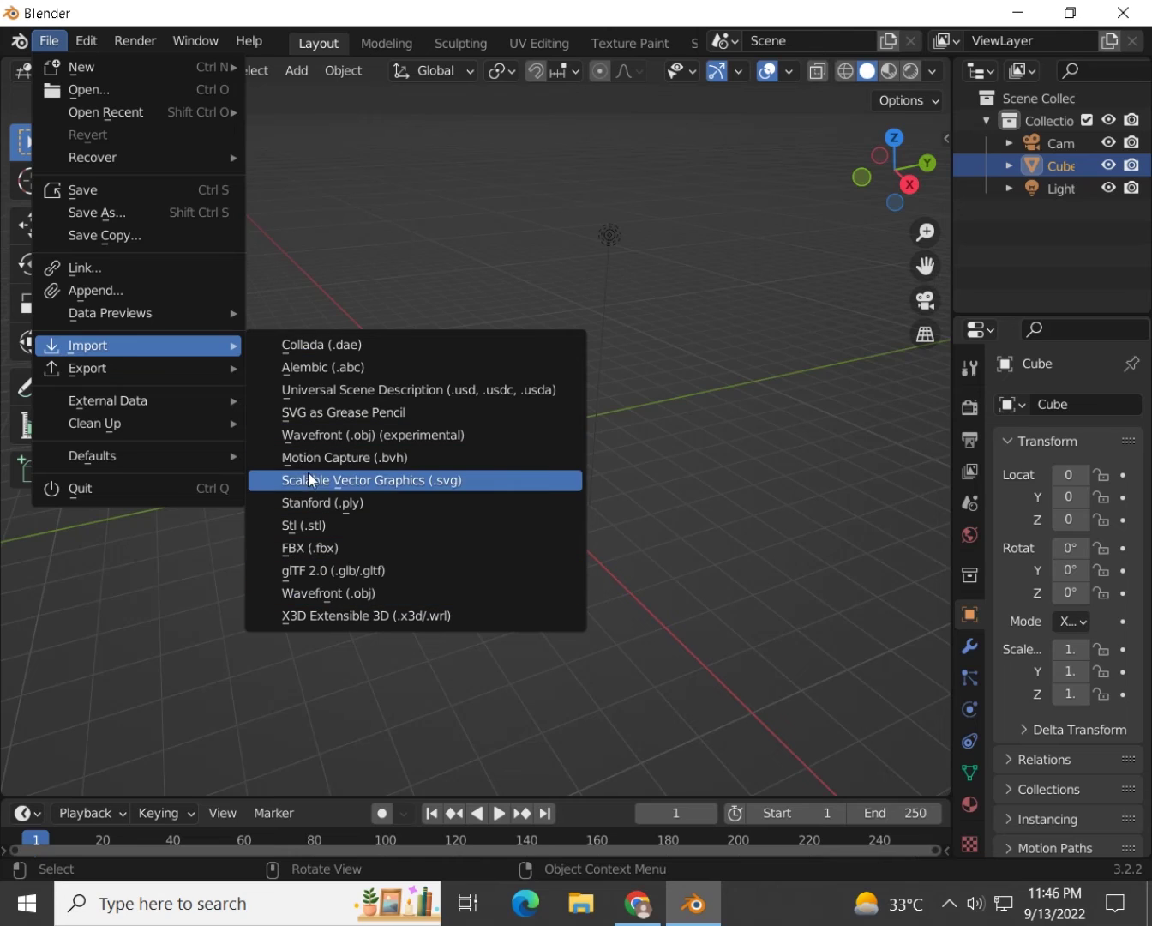
pyautogui.moveTo(114, 374)
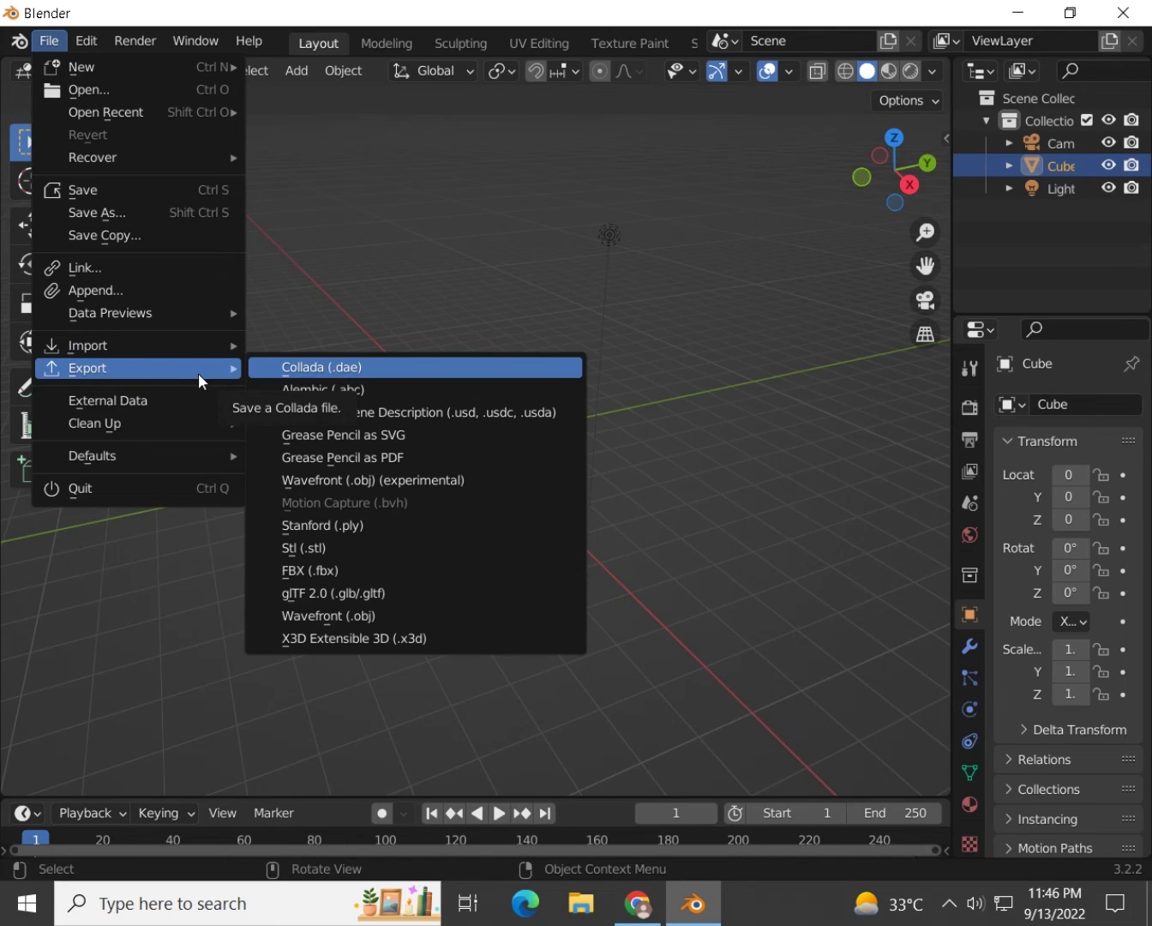
pyautogui.click(257, 369)
pyautogui.click(1027, 772)
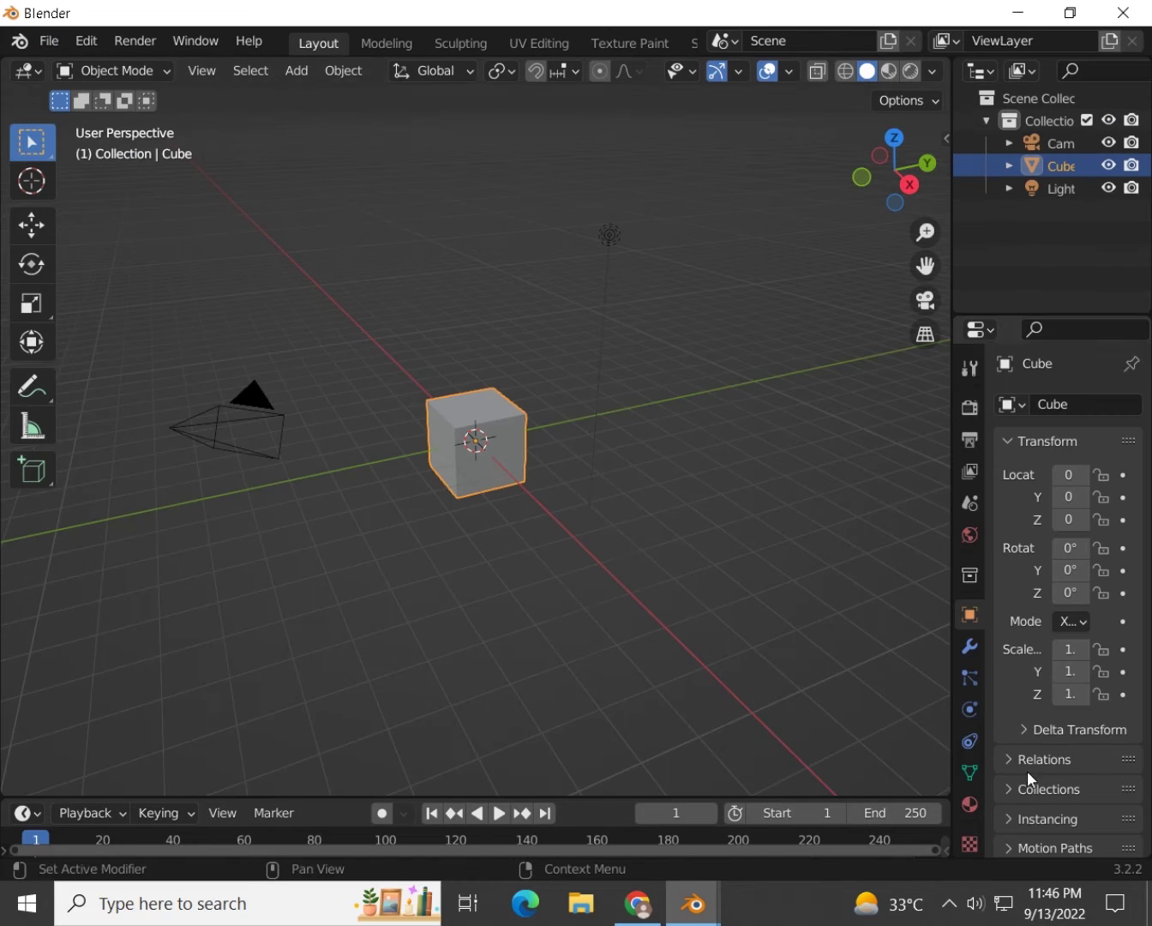
# Box-select the camera, cube and light, clear the selection, and box-select only the cube.
pyautogui.moveTo(630, 224); pyautogui.dragTo(134, 586)
pyautogui.click(463, 487)
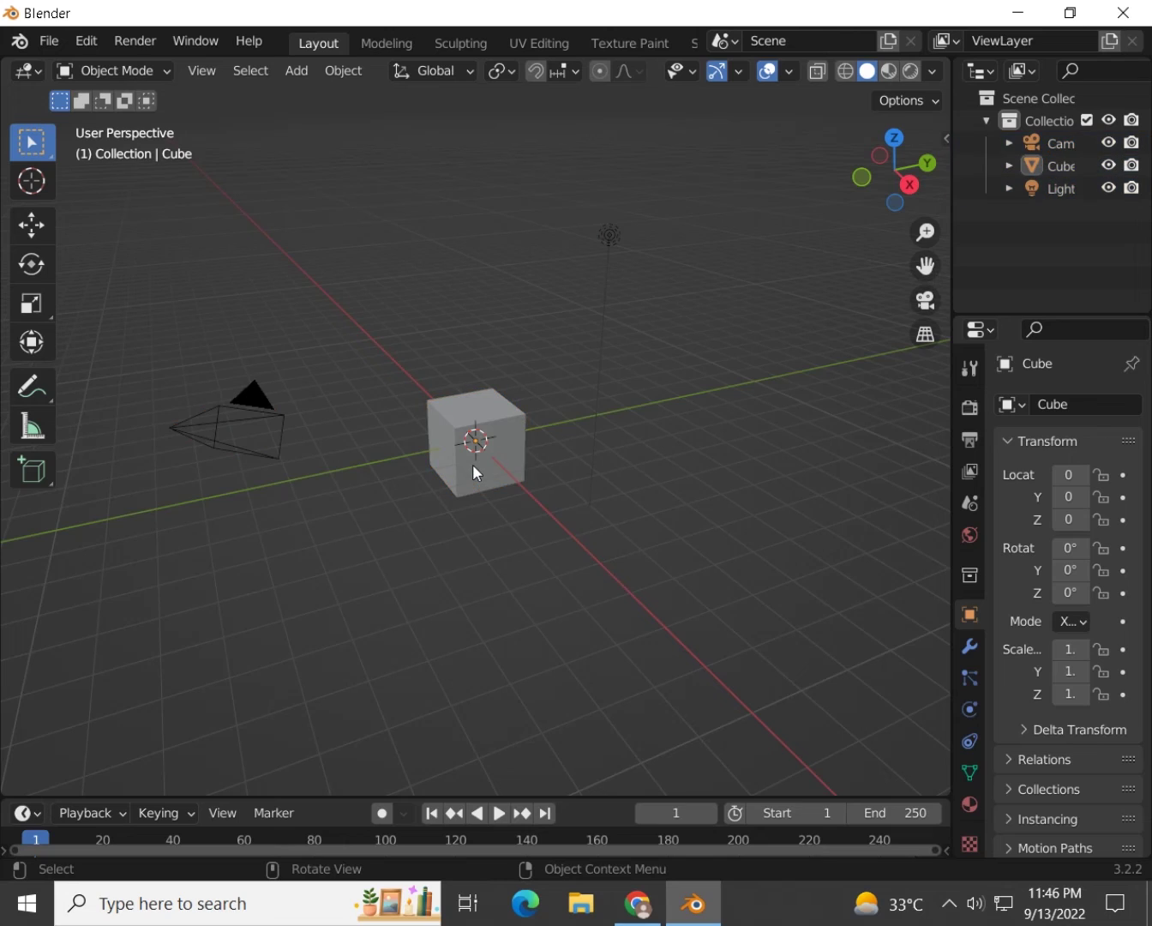
pyautogui.moveTo(538, 364); pyautogui.dragTo(413, 521)
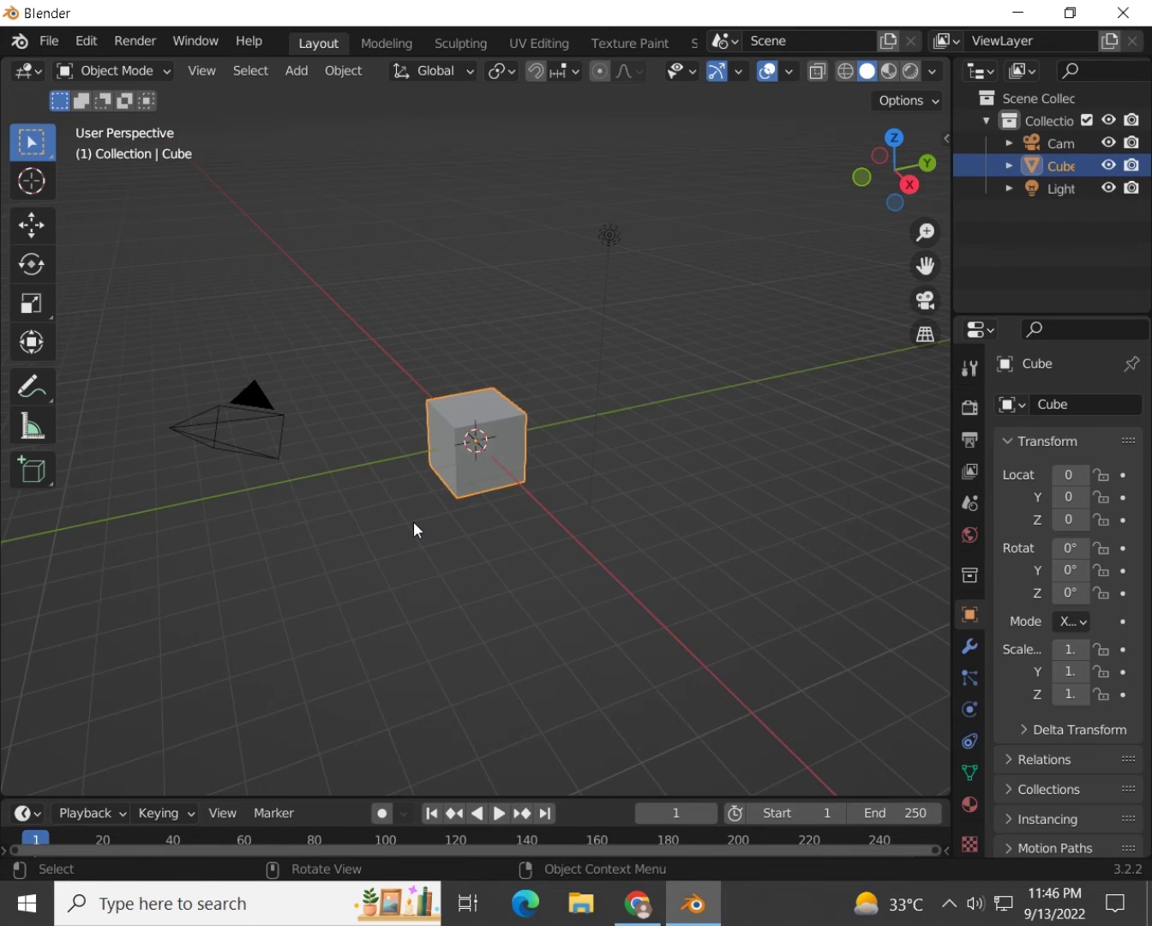
# Review the export, external data, clean-up and defaults commands available for the file.
pyautogui.click(46, 43)
pyautogui.moveTo(142, 367)
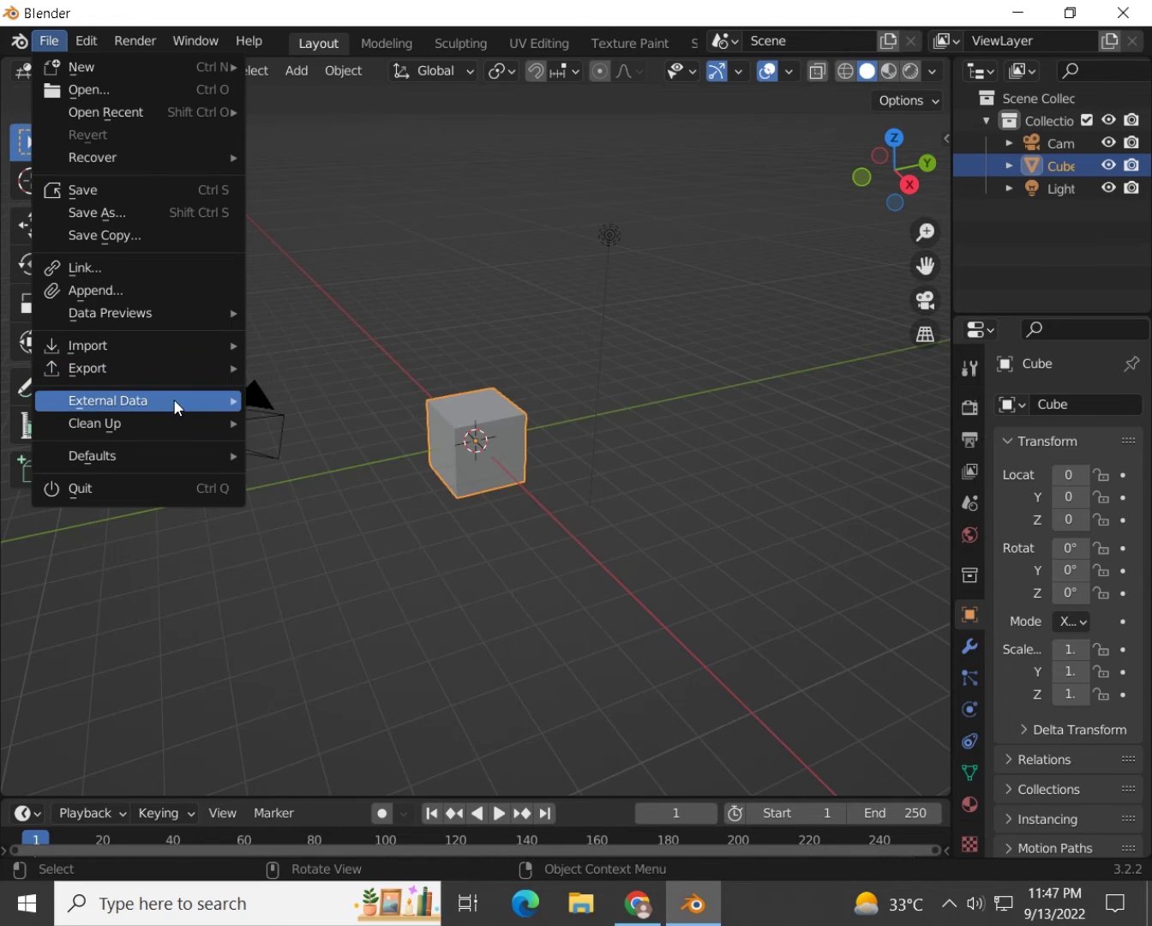
pyautogui.moveTo(173, 400)
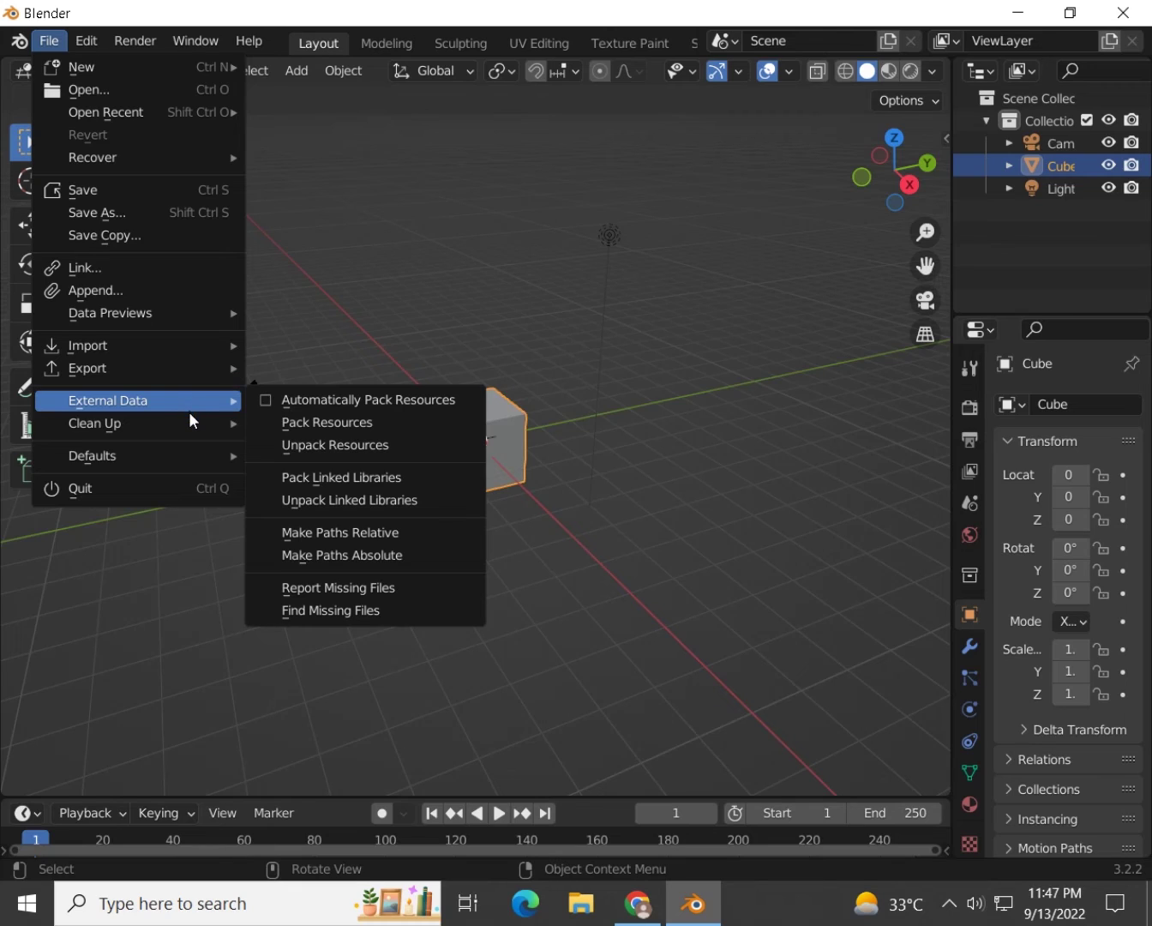
pyautogui.moveTo(189, 424)
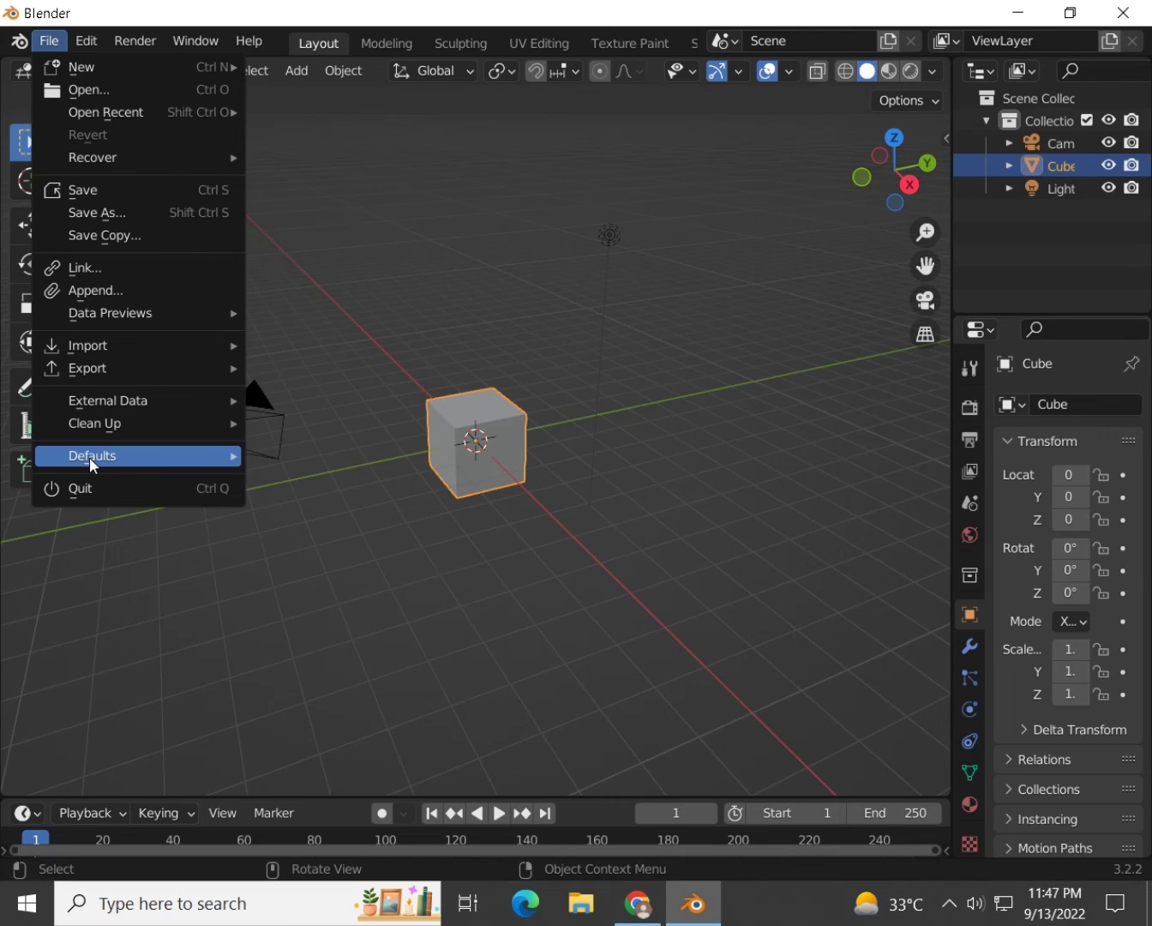
pyautogui.moveTo(93, 457)
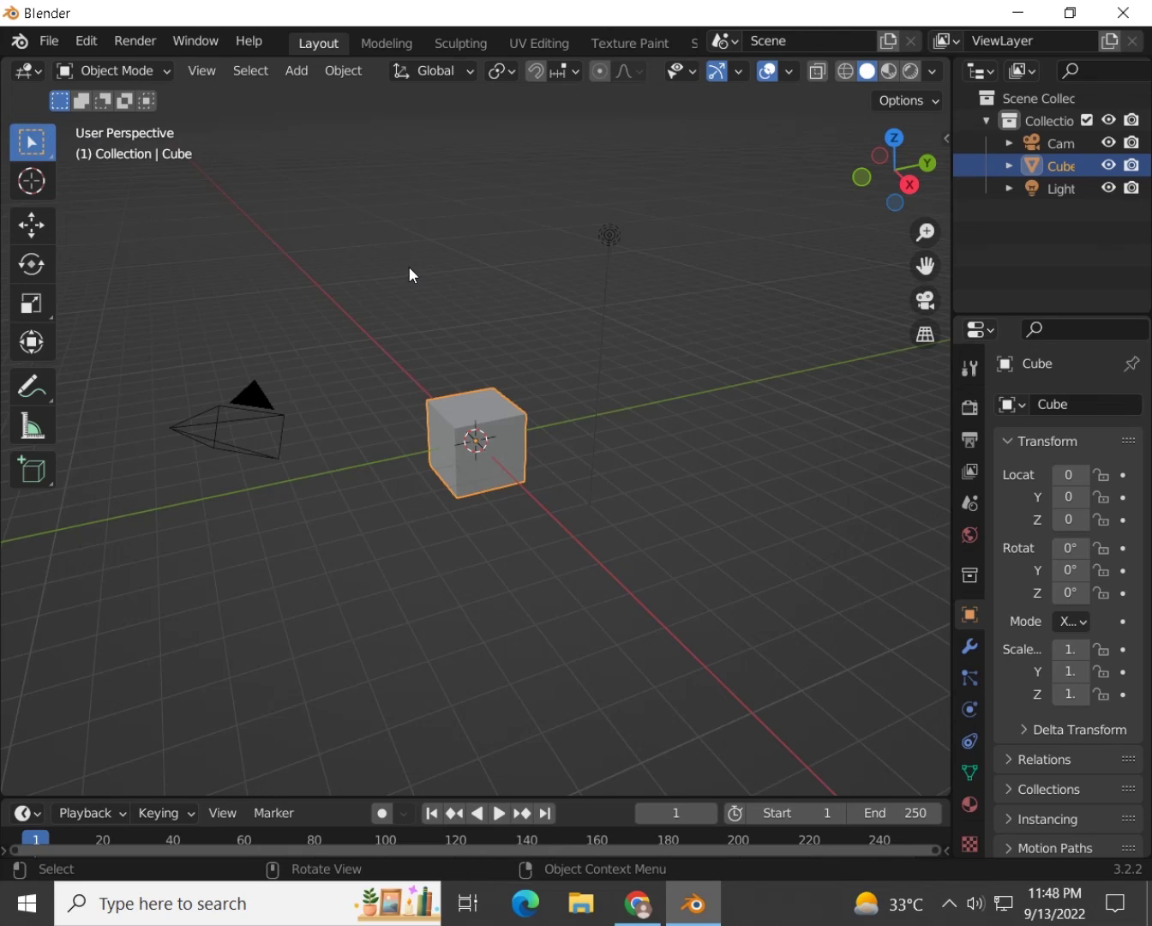
# Find the file defaults and choose Save Startup File for the current scene.
pyautogui.click(53, 41)
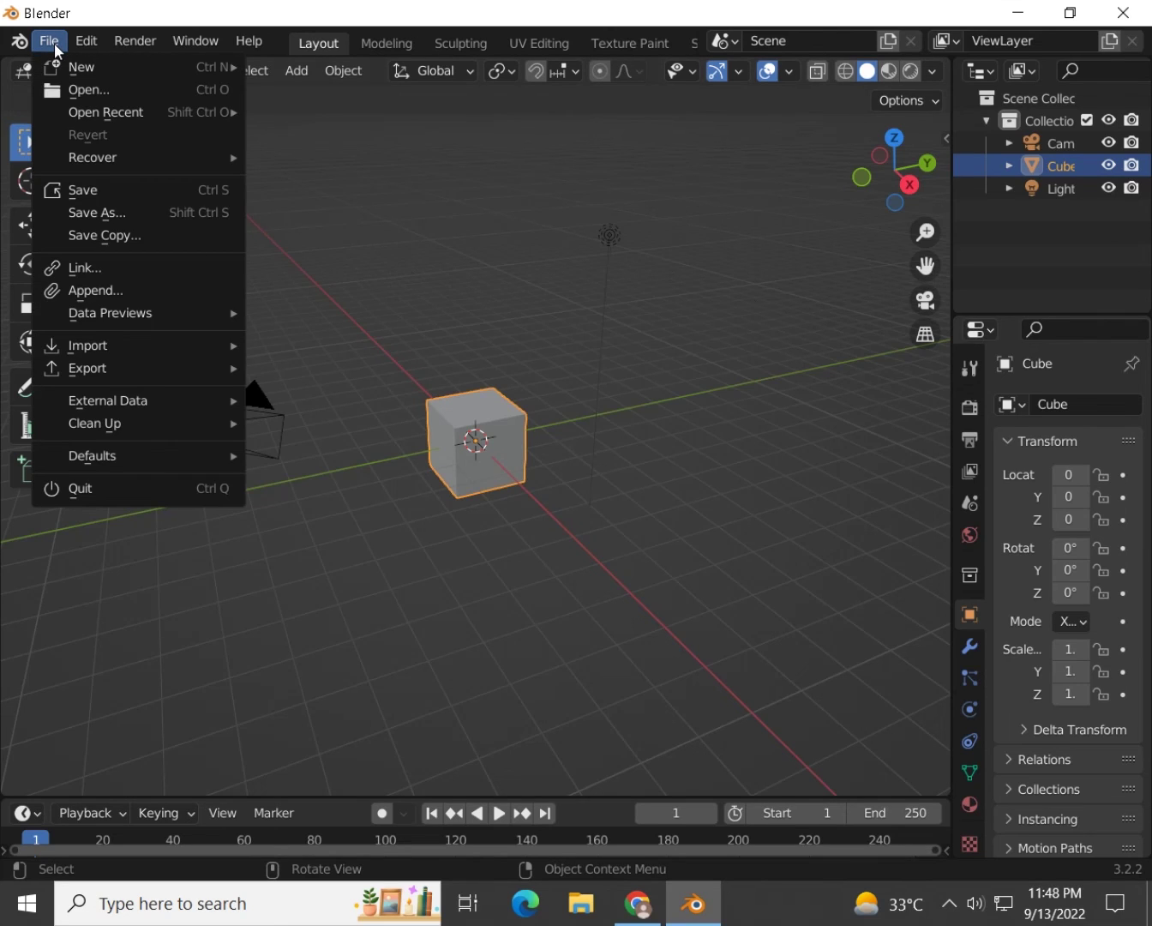
pyautogui.click(57, 43)
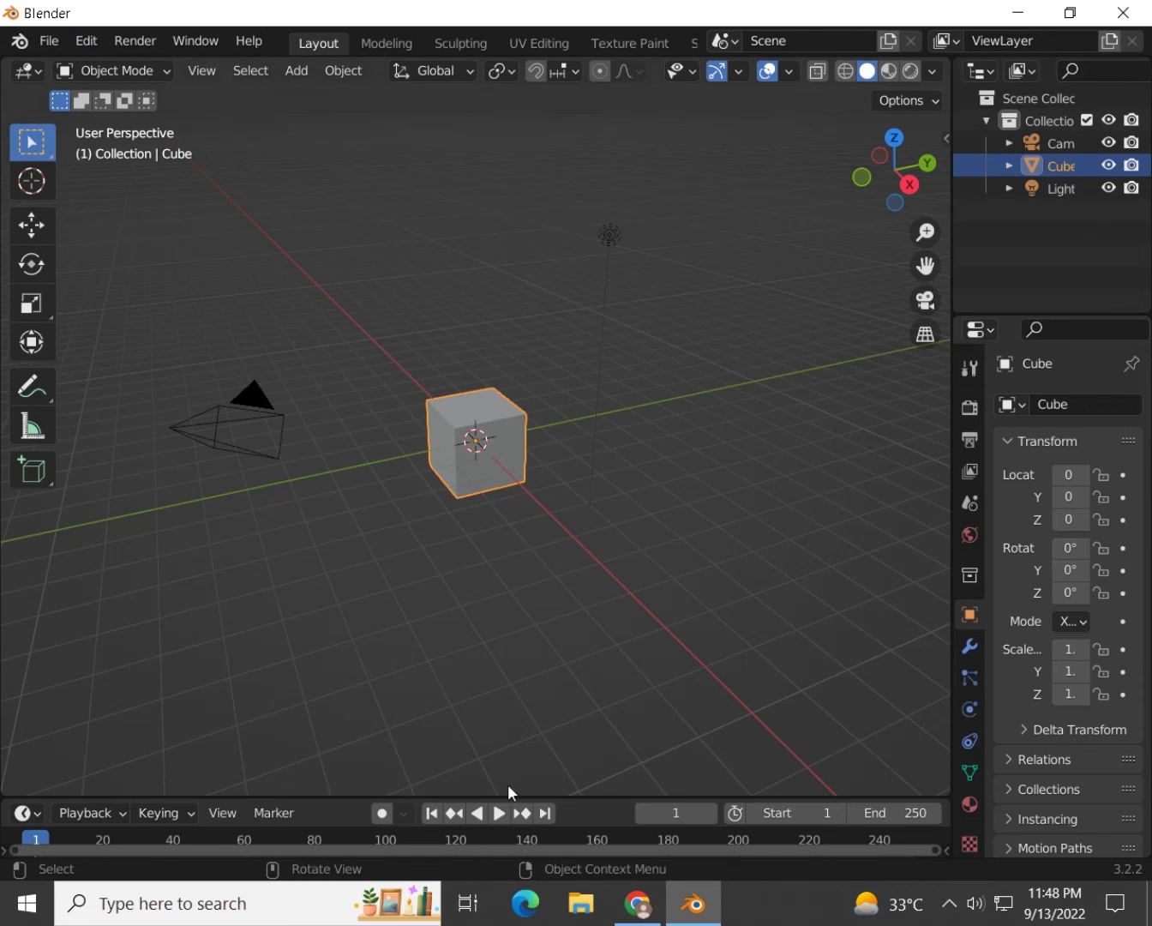
pyautogui.click(56, 44)
pyautogui.click(47, 40)
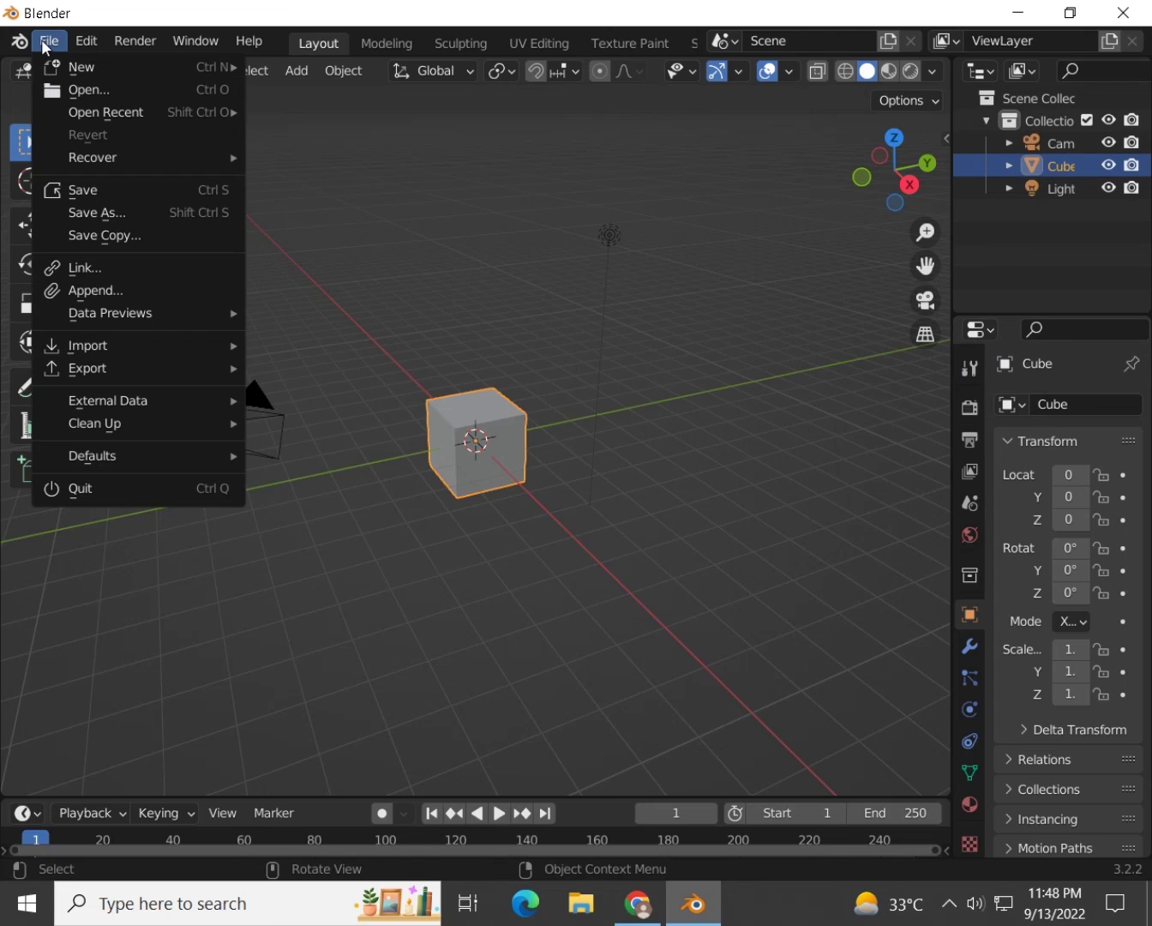
pyautogui.moveTo(149, 461)
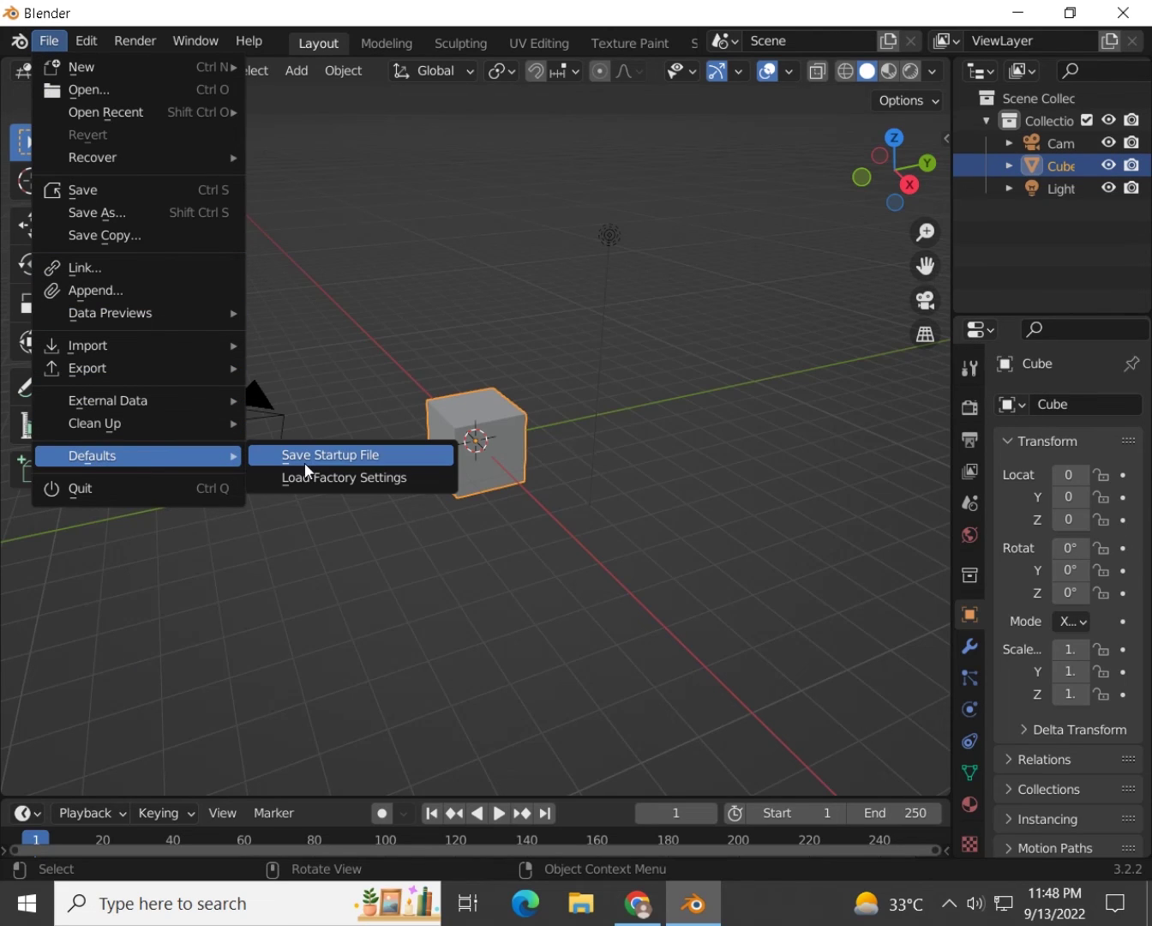
pyautogui.click(375, 462)
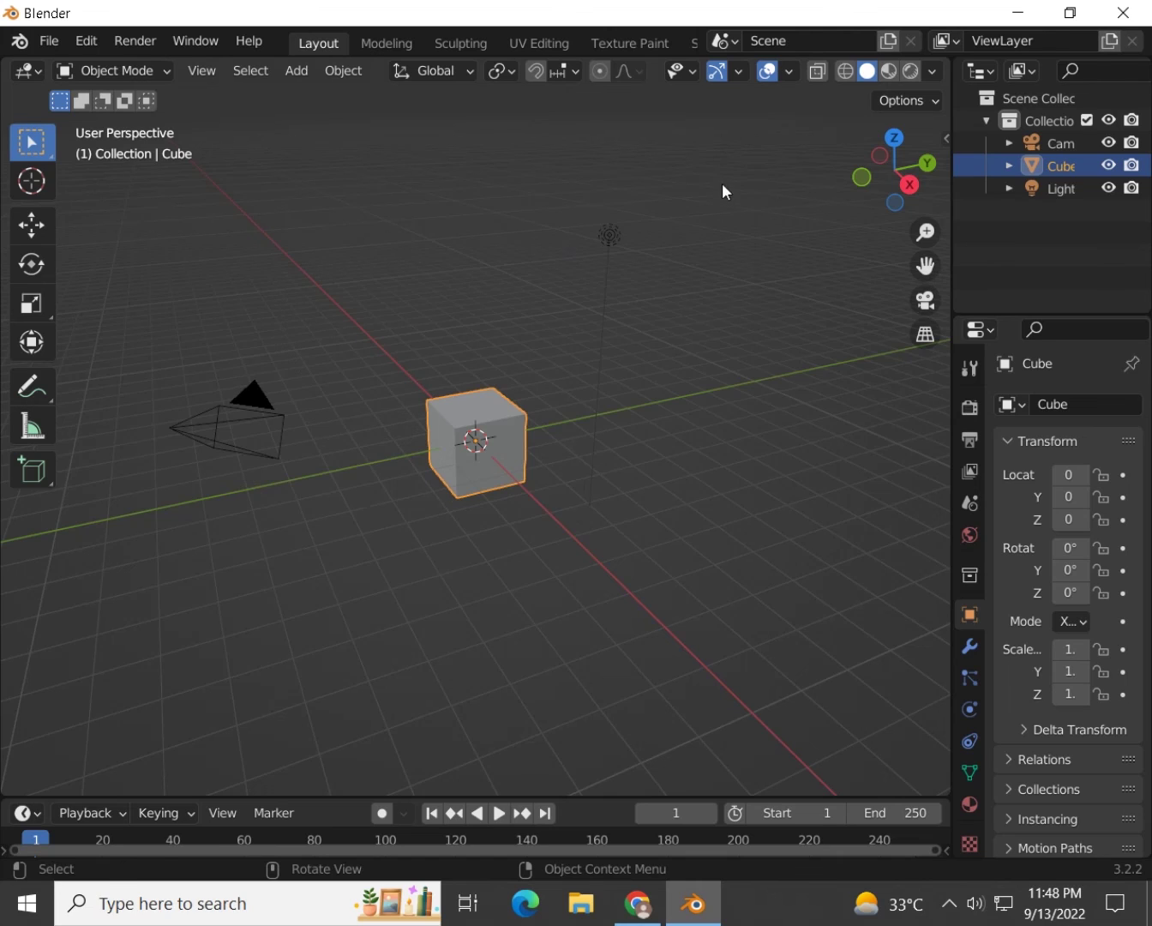
# Box-select the camera, cube and light in the viewport, and deselect all of them.
pyautogui.moveTo(722, 183); pyautogui.dragTo(123, 616)
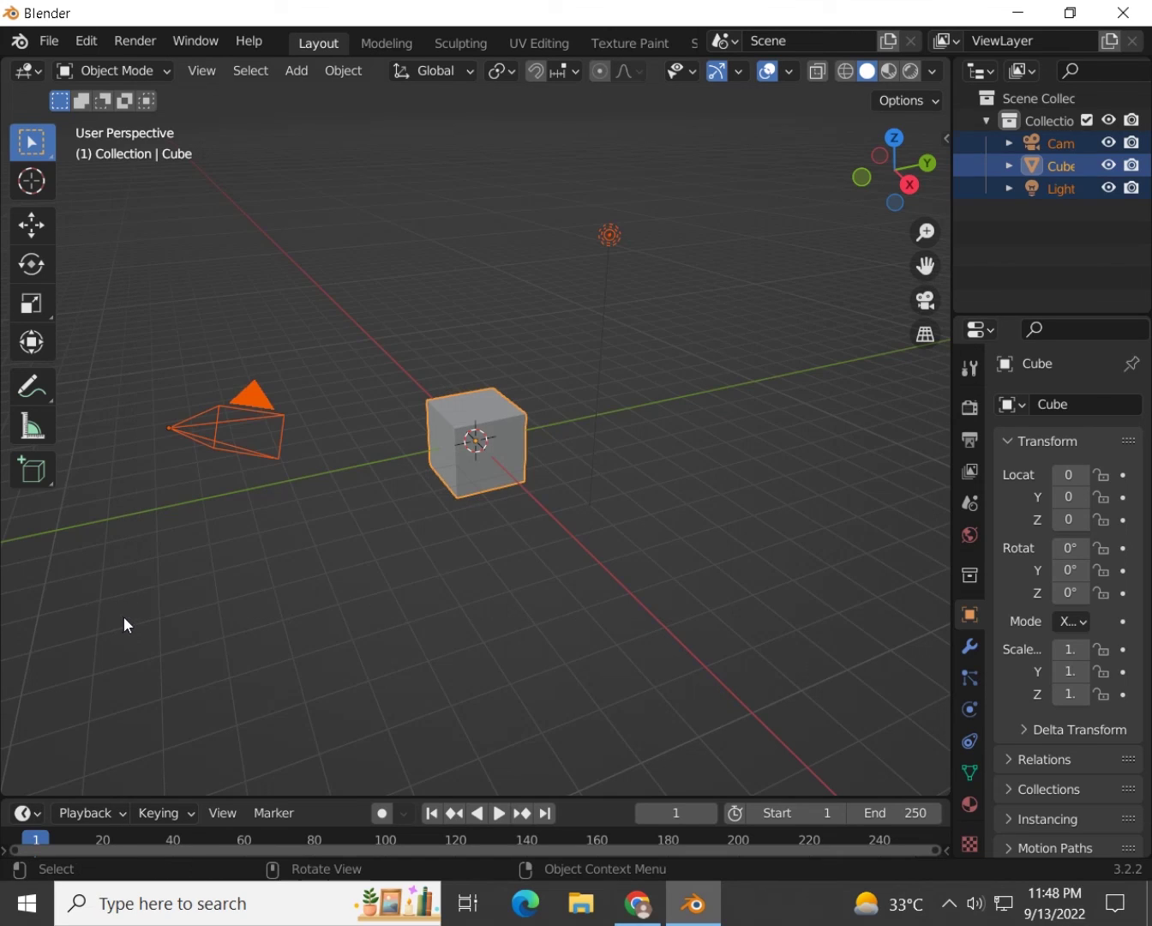
pyautogui.click(309, 587)
# Start quitting Blender with untitled.blend unsaved, and cancel the closing to keep the session open.
pyautogui.click(50, 42)
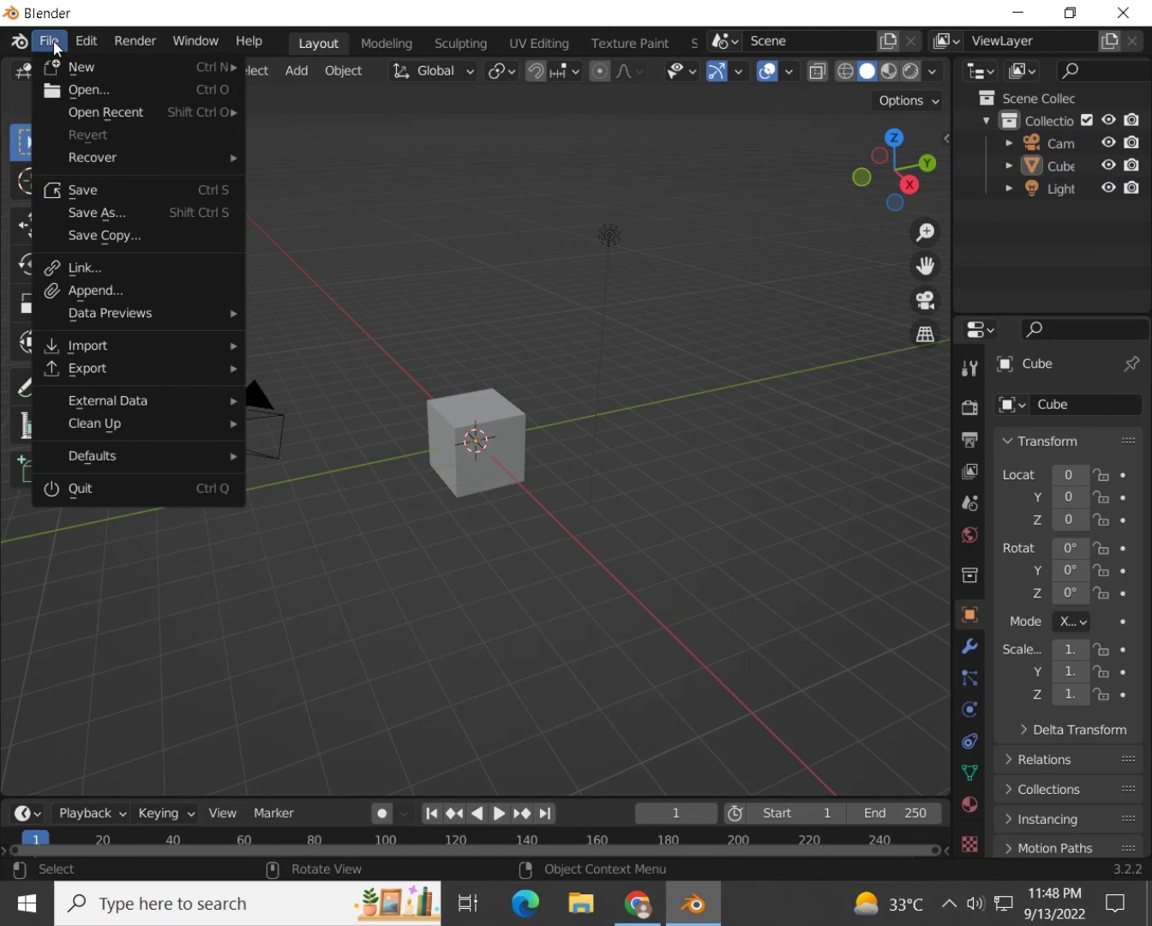
pyautogui.click(53, 41)
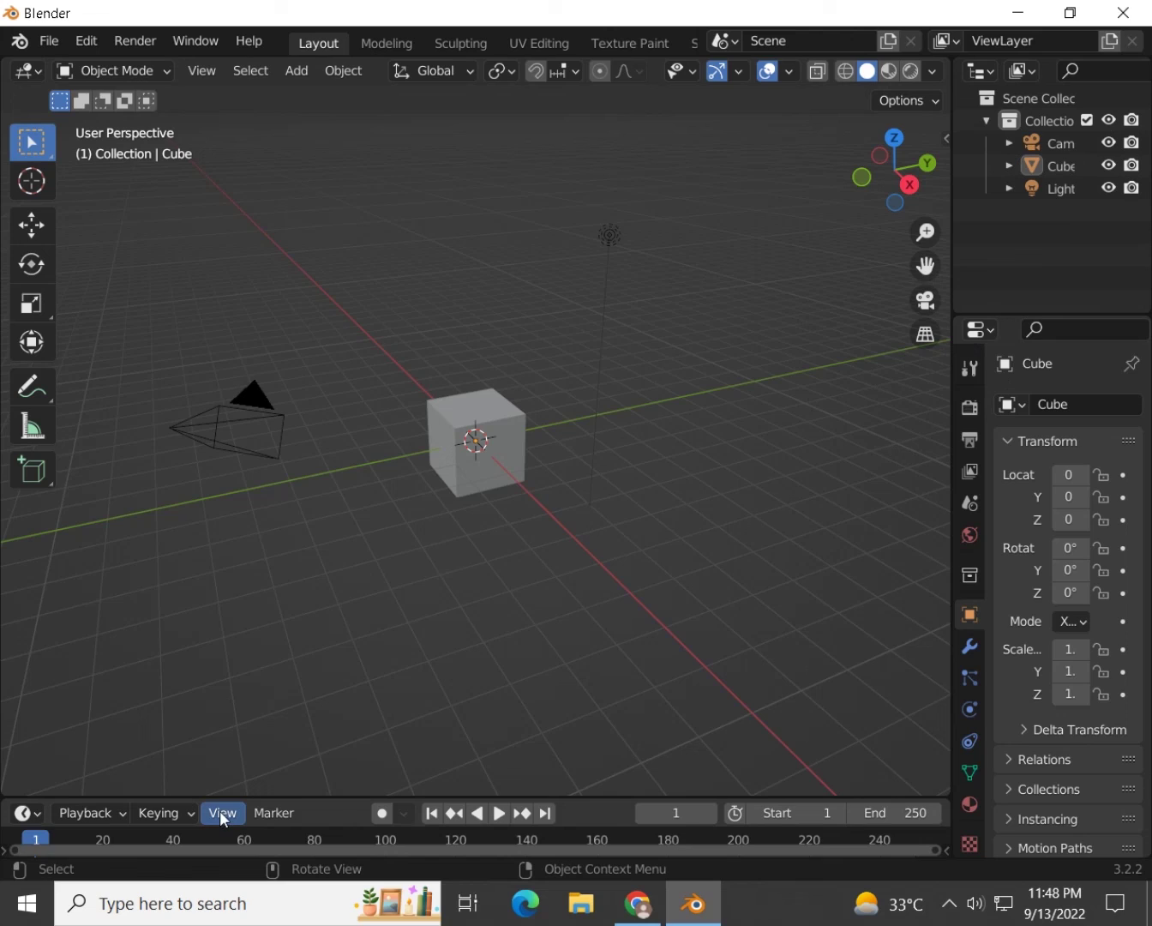
pyautogui.click(49, 40)
pyautogui.moveTo(208, 450)
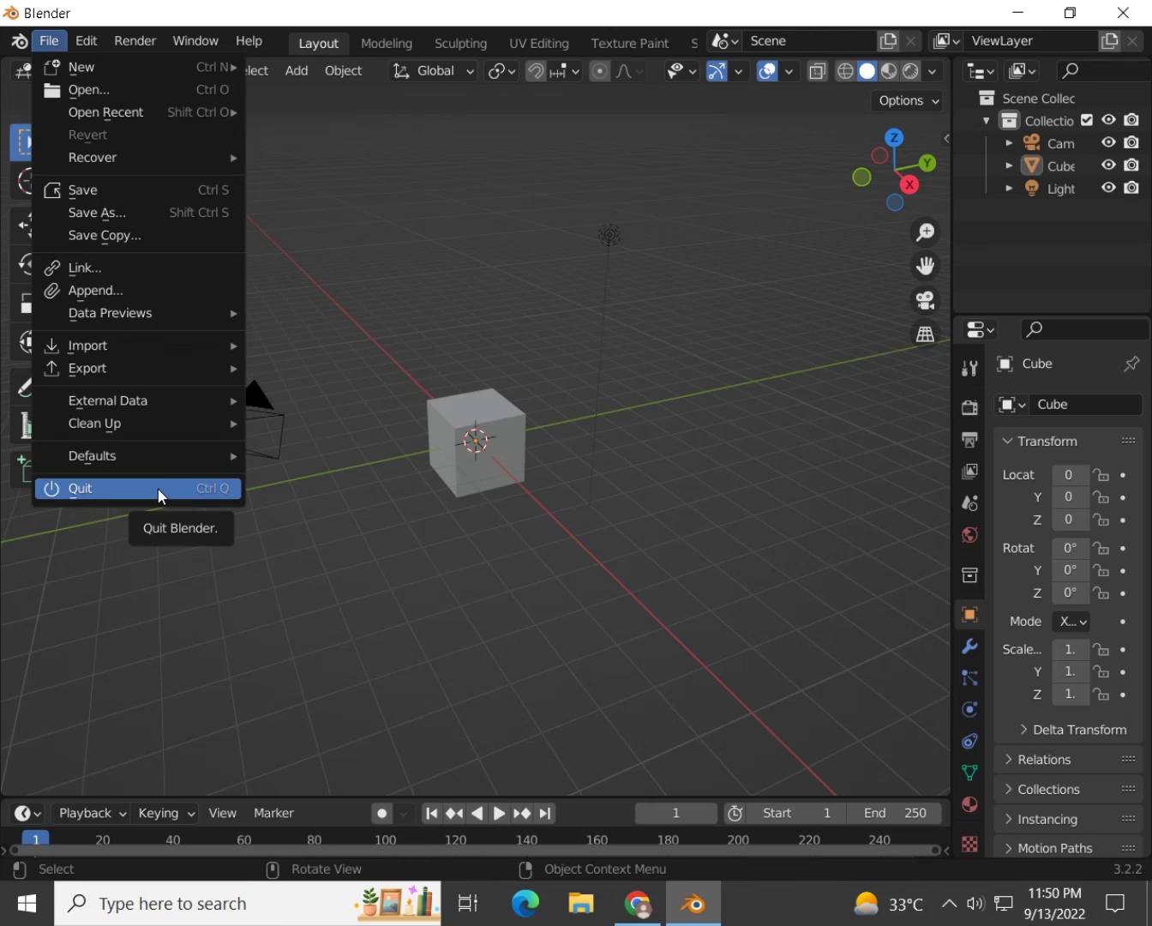
pyautogui.click(158, 489)
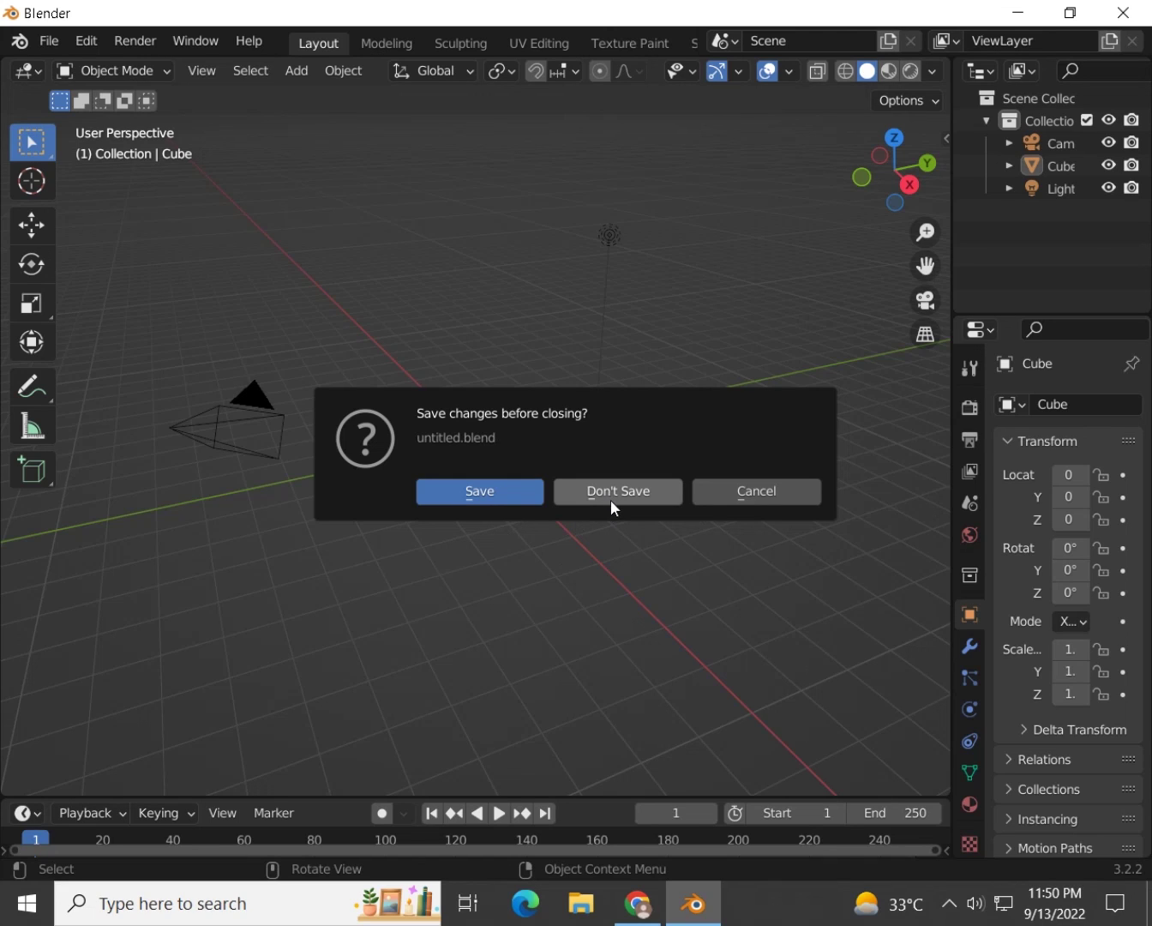
pyautogui.click(766, 493)
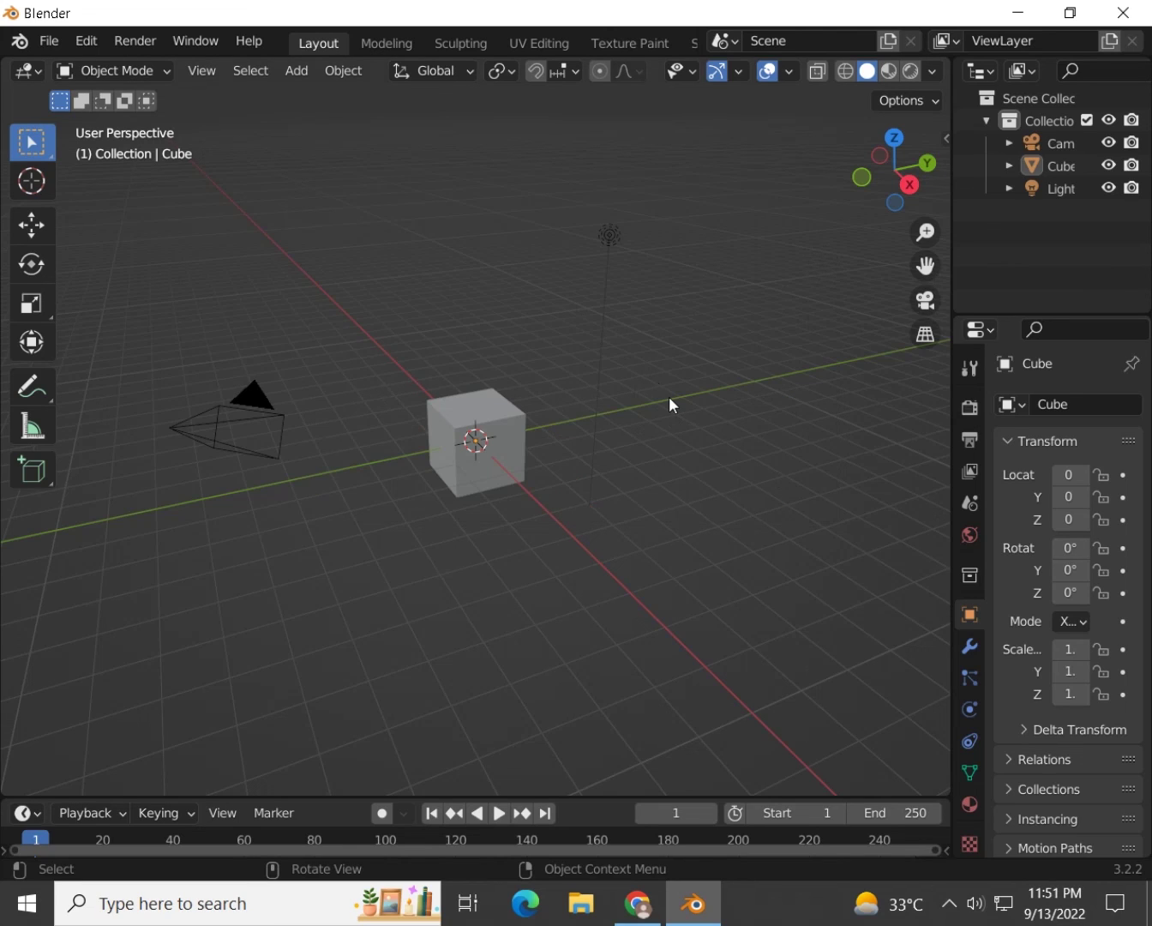